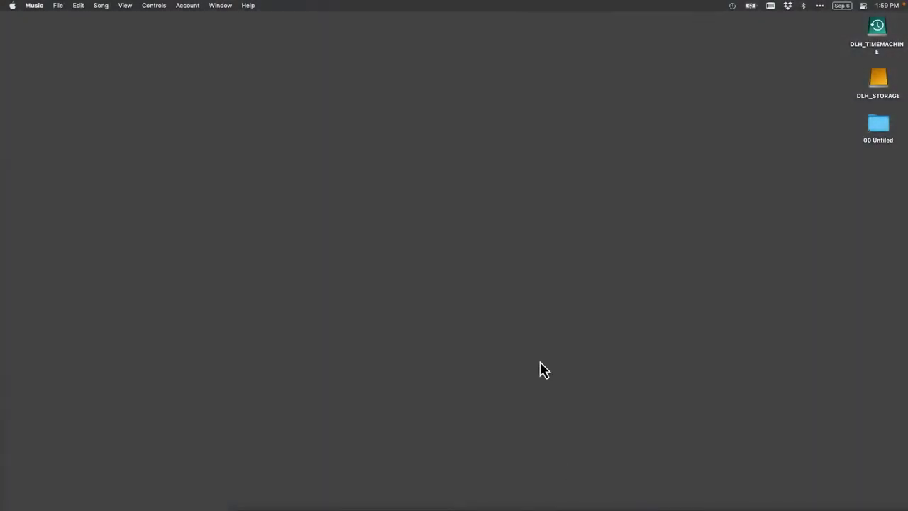
- Focus the desktop and launch Godot by typing 'Godot' in the Alfred launcher
click(482, 176)
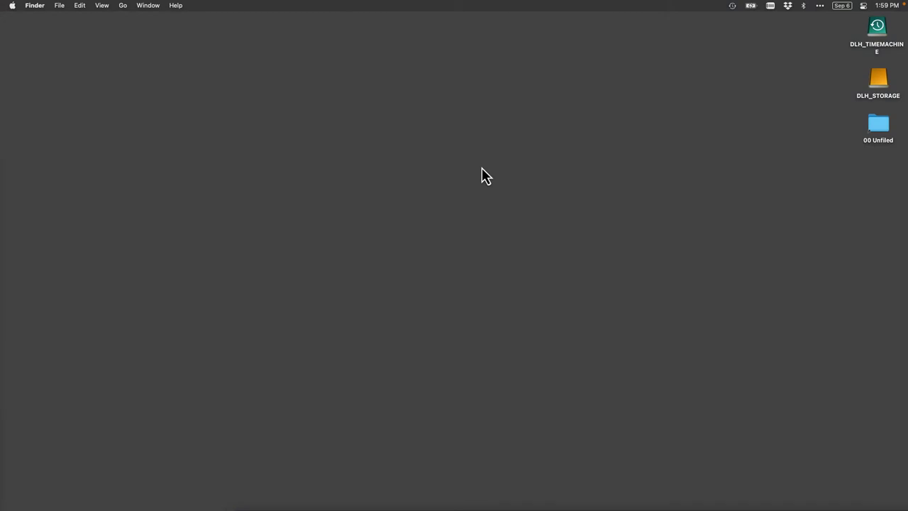
key(alt+space)
text(Godot)
key(Return)
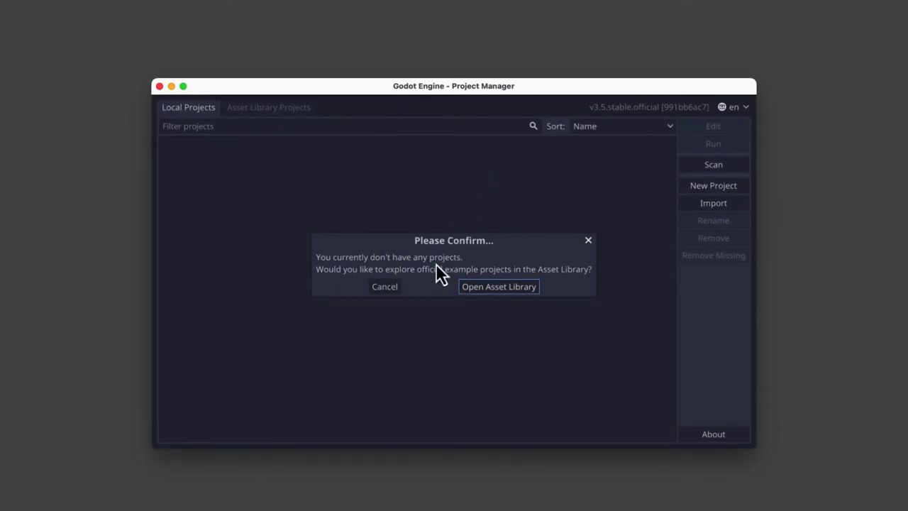
- Cancel the example-projects prompt, peek at Asset Library Projects, then return to Local Projects
click(387, 287)
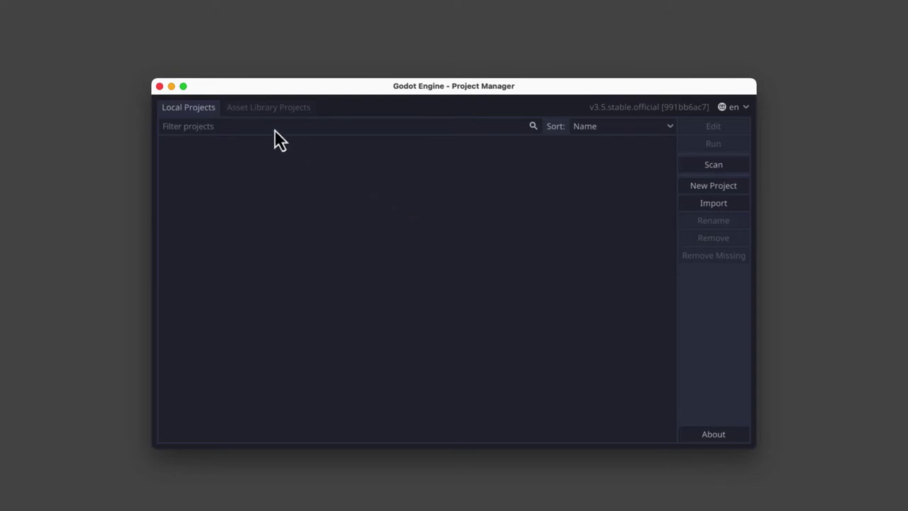
click(245, 108)
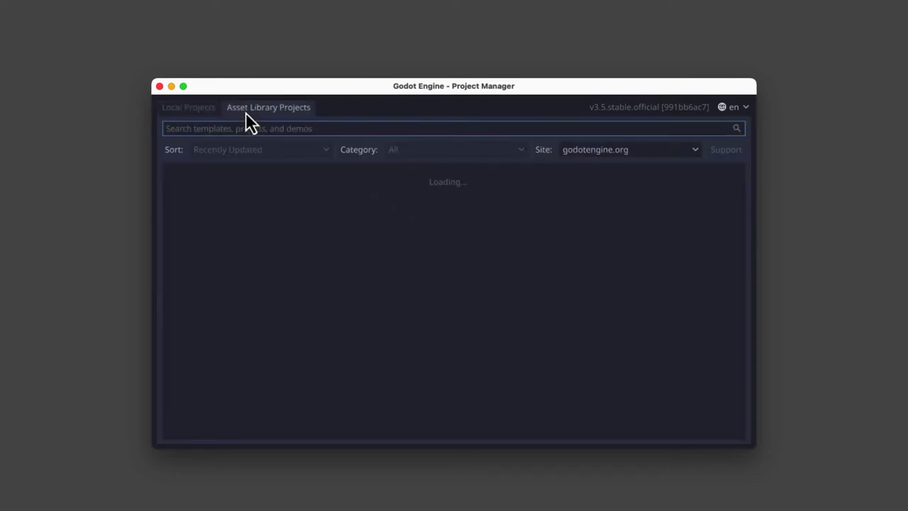
click(199, 108)
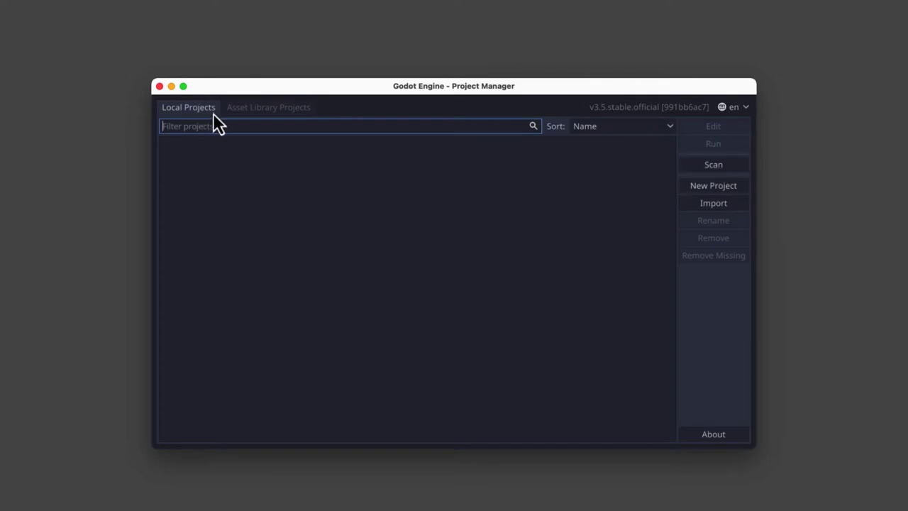
- Start a new project and replace the default name with 'Session_03'
click(712, 187)
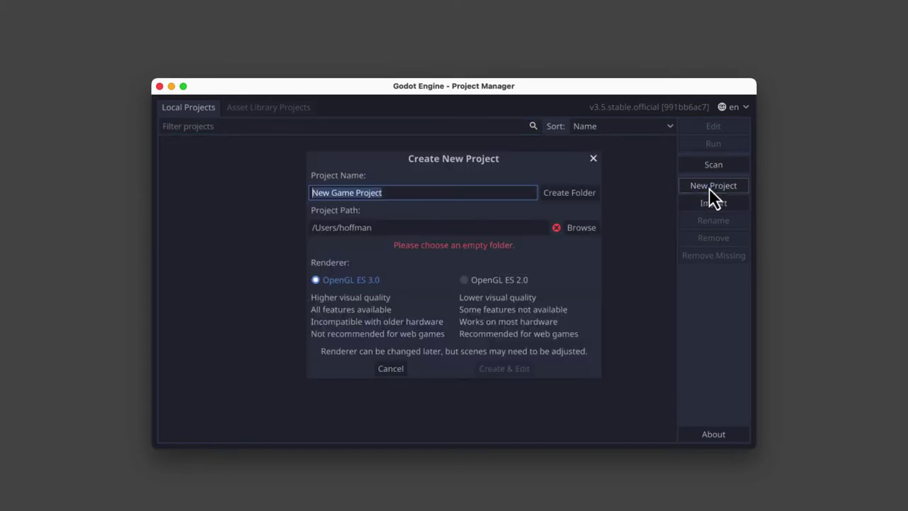
drag(551, 162, 546, 167)
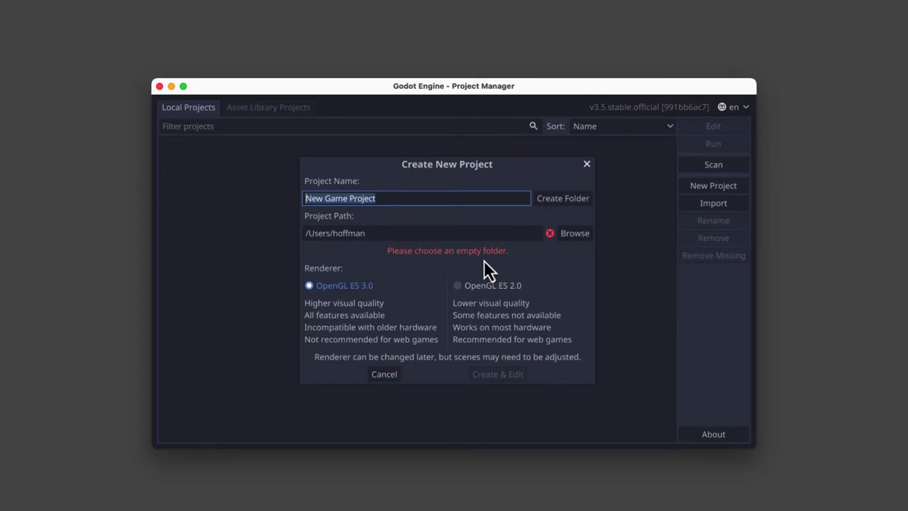
click(391, 198)
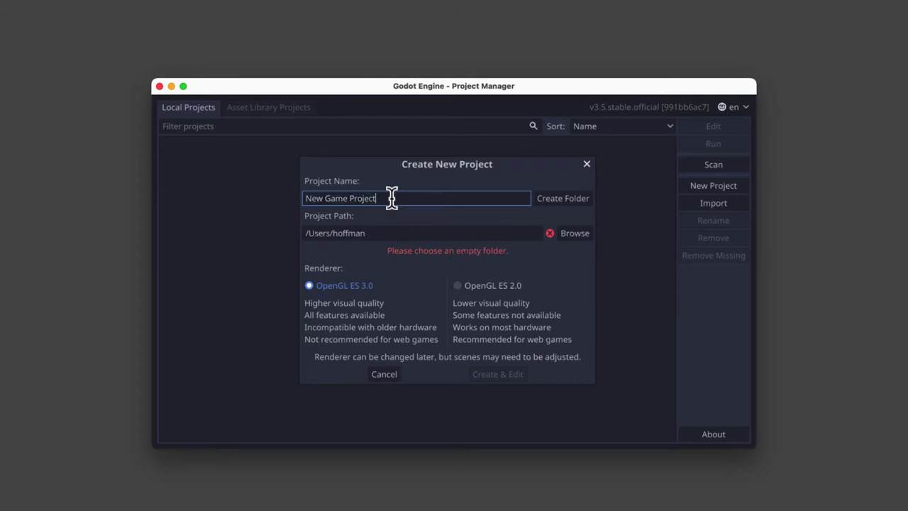
drag(392, 198, 298, 199)
text(Session_03)
- Select and inspect the default project path text
drag(385, 235, 305, 234)
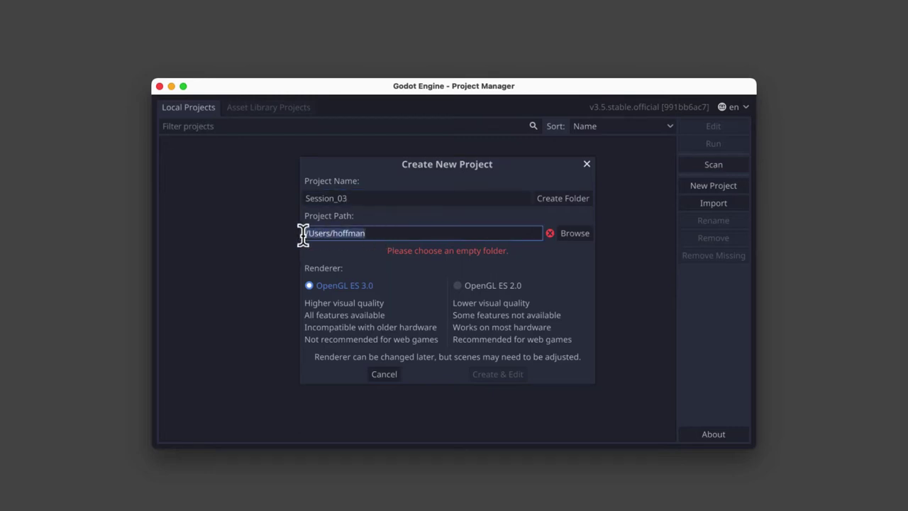
double_click(340, 234)
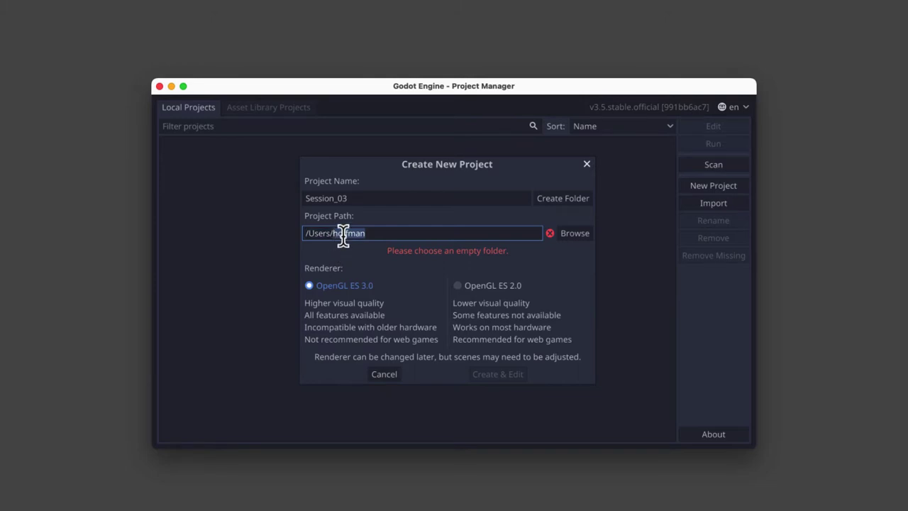
click(396, 234)
- Browse the home folder's contents, from Applications through Desktop, Documents and Downloads
click(573, 236)
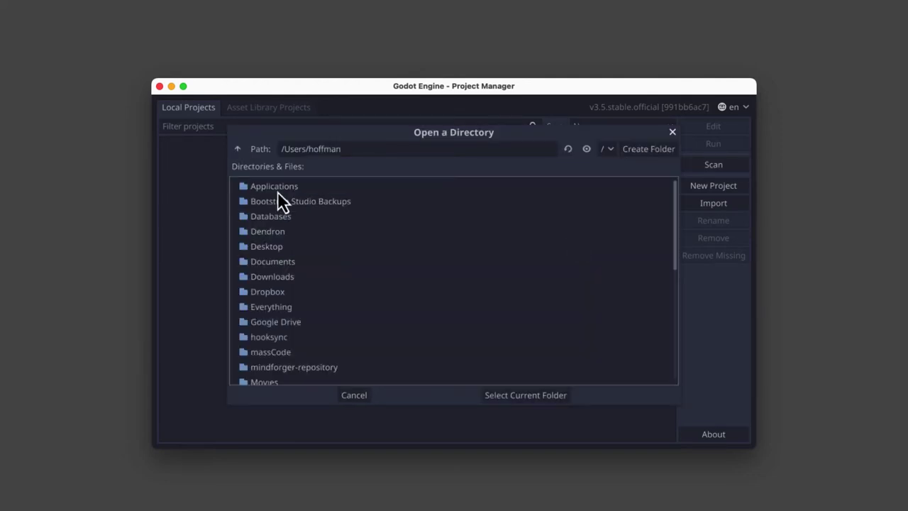
click(277, 190)
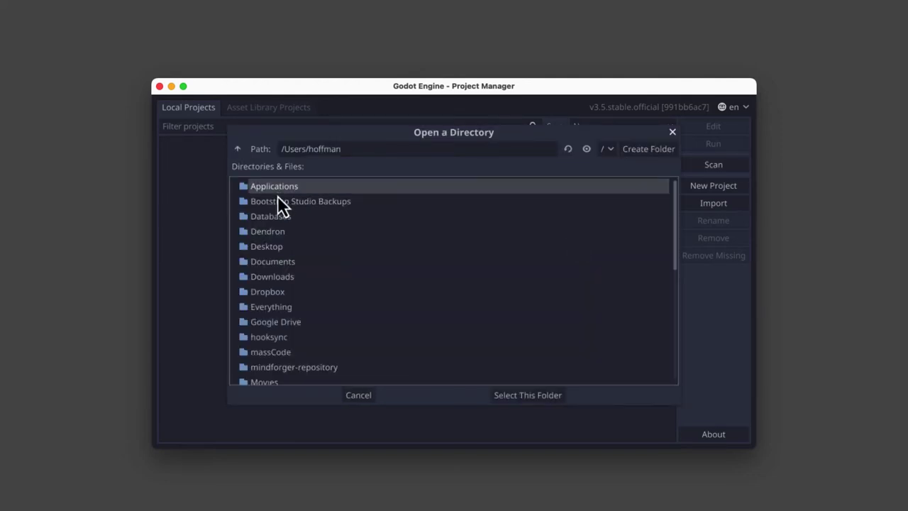
click(277, 200)
click(275, 215)
click(276, 231)
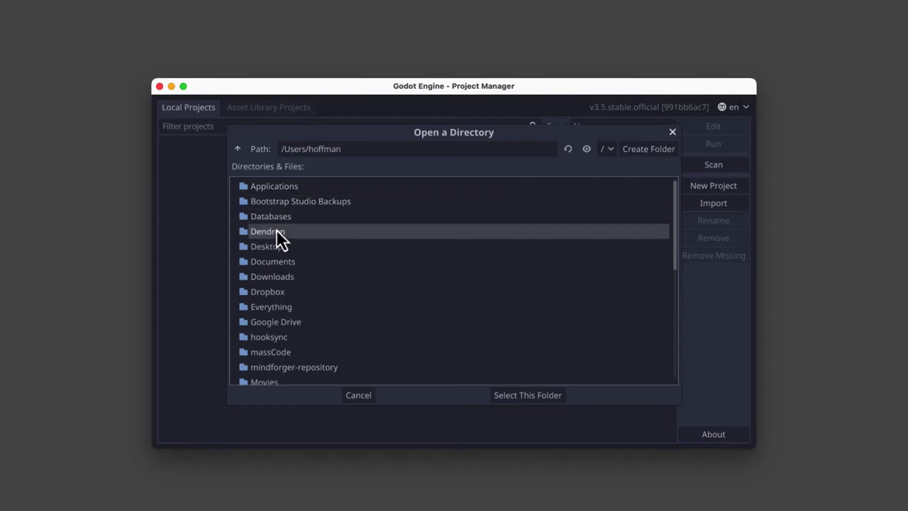
click(275, 245)
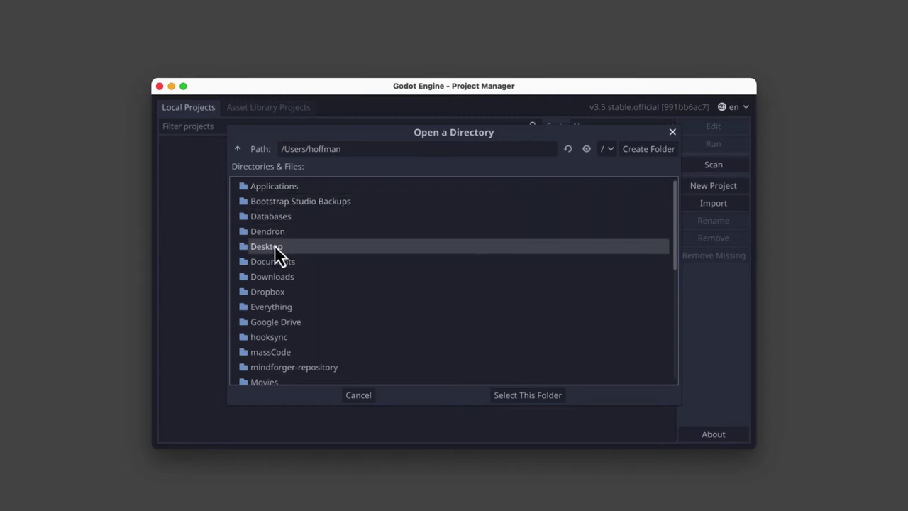
click(288, 263)
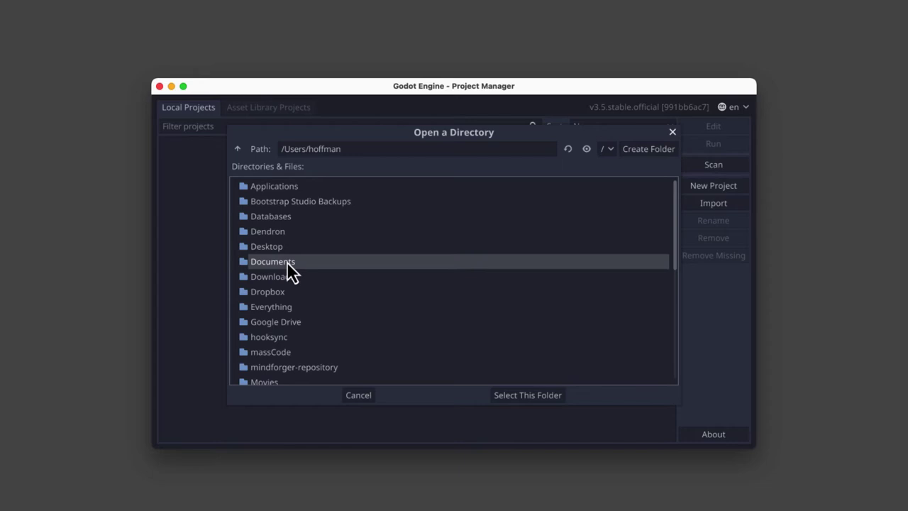
click(287, 279)
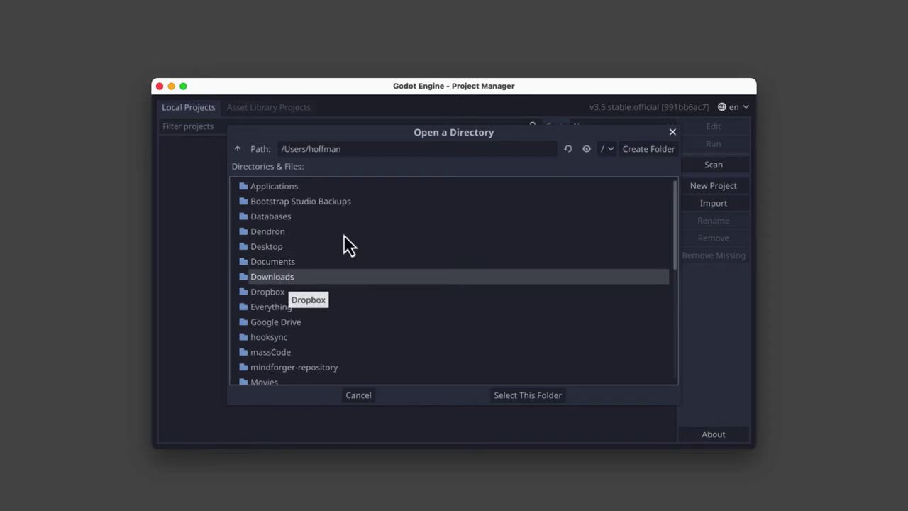
click(300, 192)
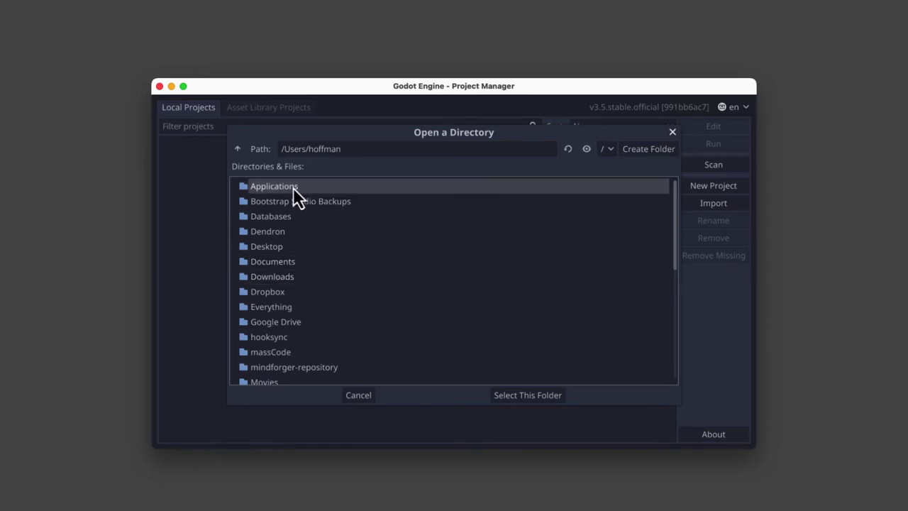
- Go up to Users, back into the home folder, and choose Desktop as the project location
click(239, 150)
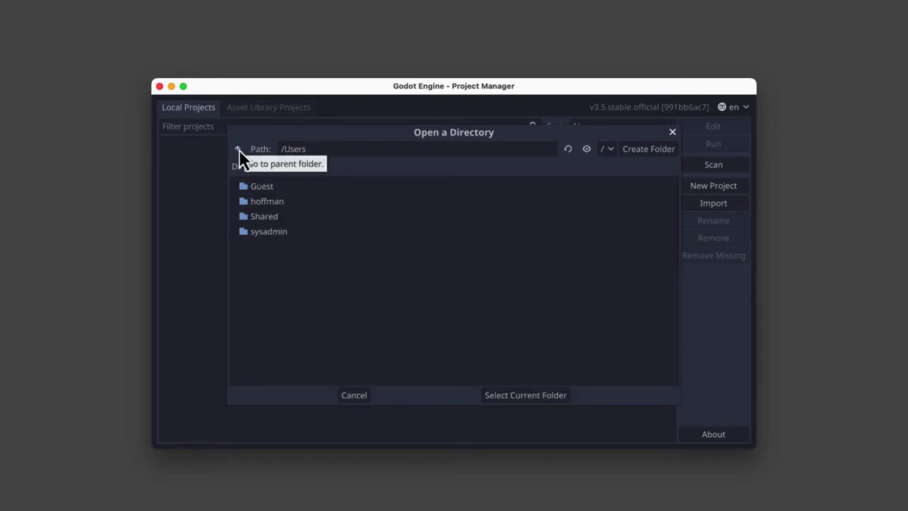
double_click(269, 206)
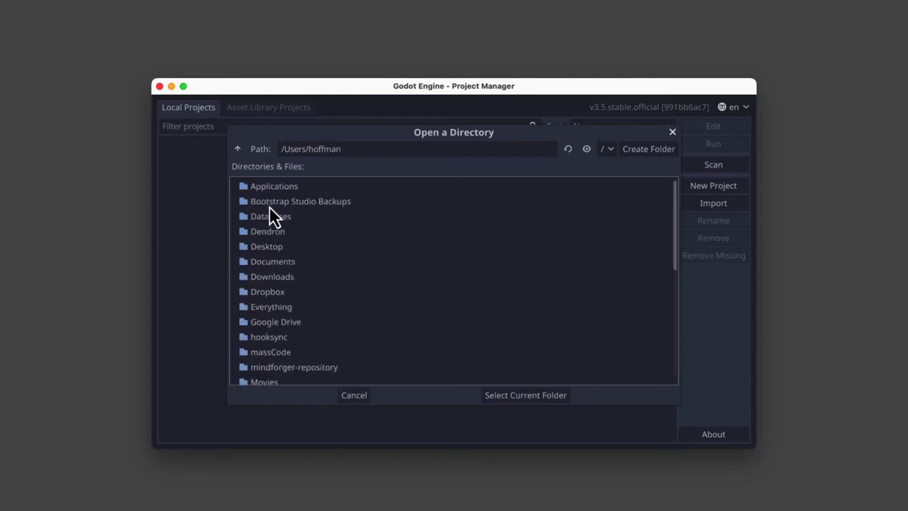
click(267, 248)
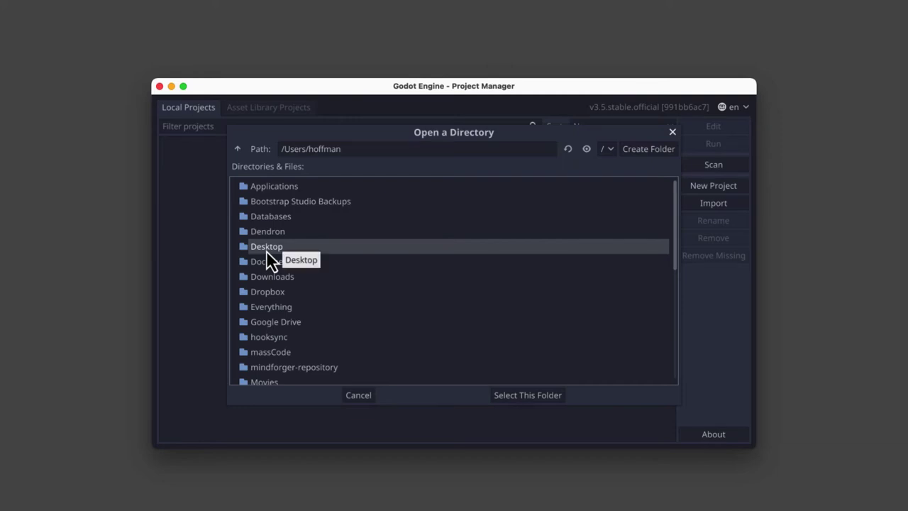
click(531, 397)
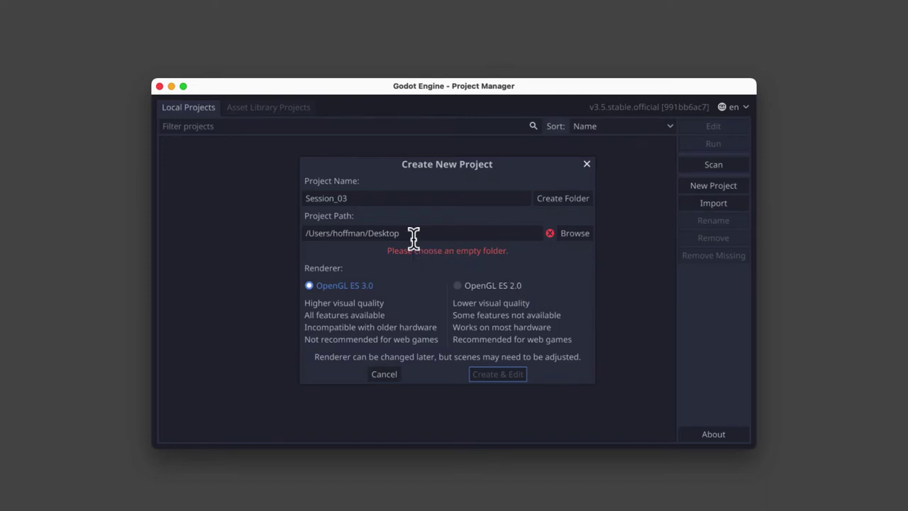
- Create a Session_03 folder so the project path becomes Desktop/Session_03
click(555, 201)
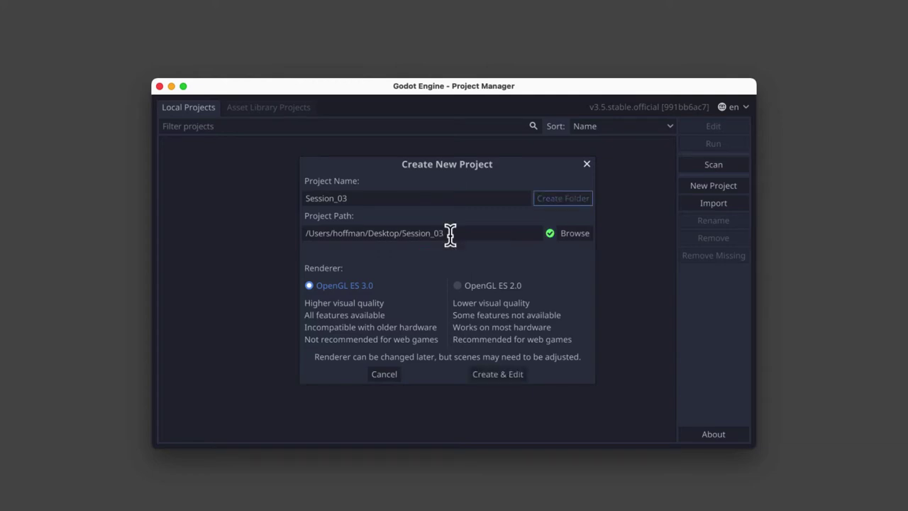
drag(450, 235, 408, 235)
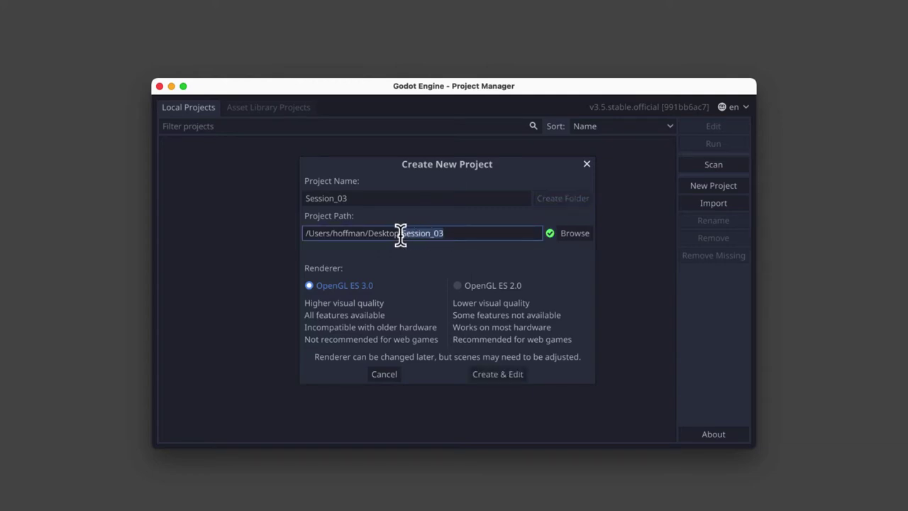
double_click(379, 235)
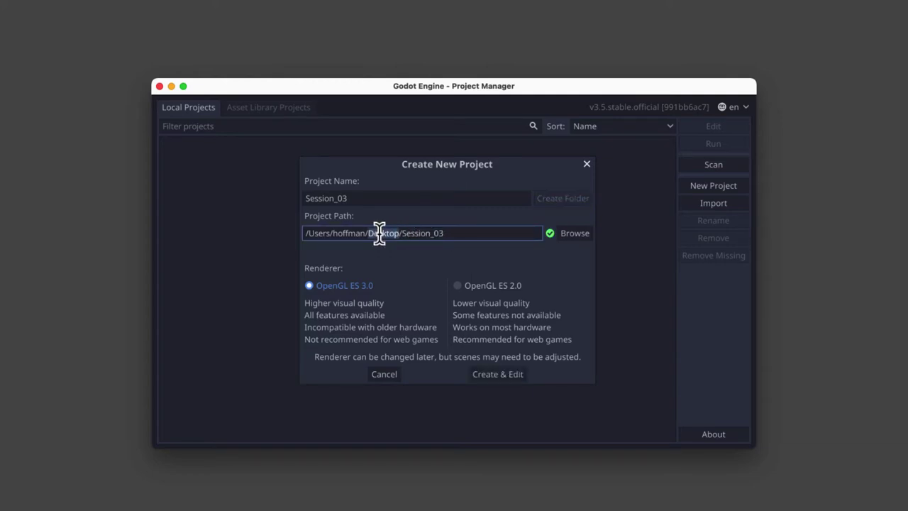
click(467, 235)
- Review the full project path, reposition the new desktop folder, and bring Godot back to front
drag(307, 233, 458, 233)
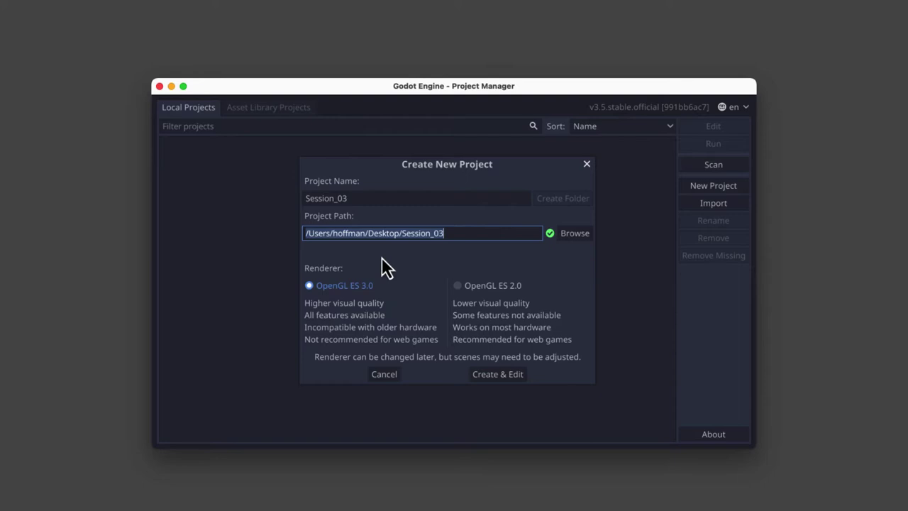
click(450, 233)
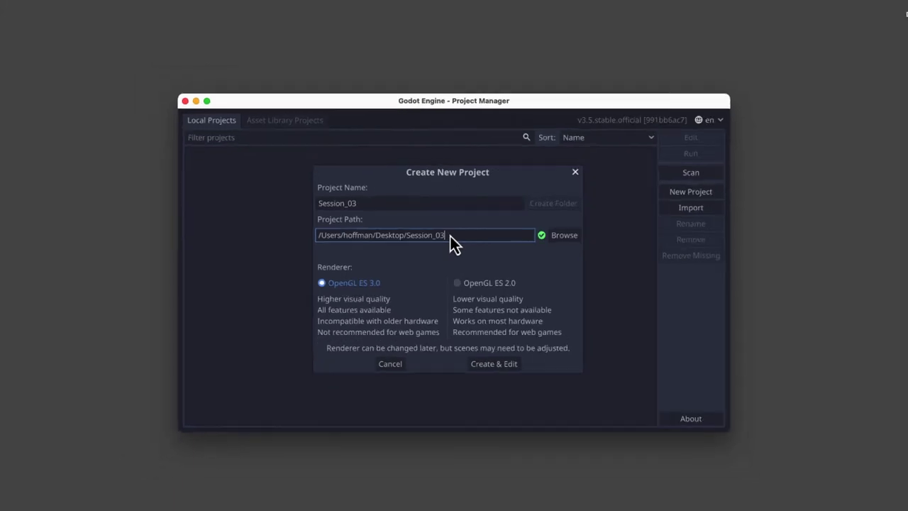
drag(877, 210, 879, 190)
click(407, 256)
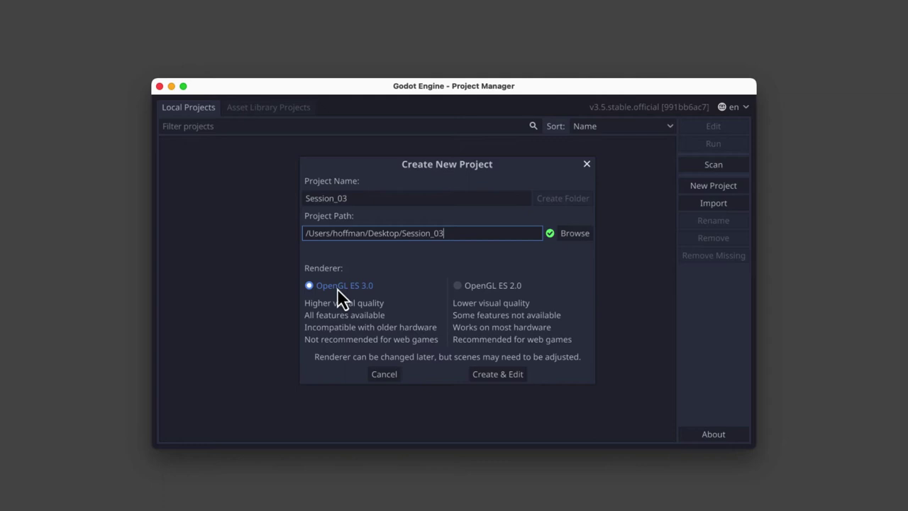
- Create Session_03 with Create & Edit, then look through the editor's menus
click(501, 376)
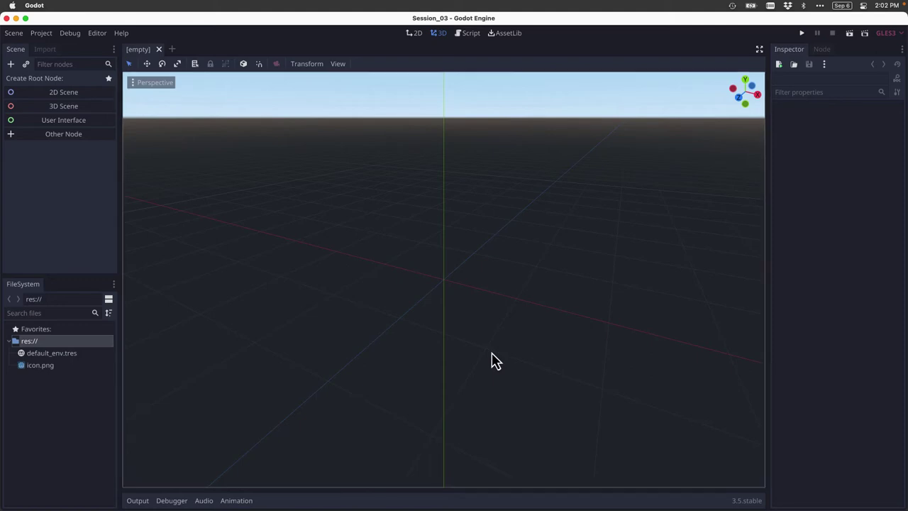
click(25, 34)
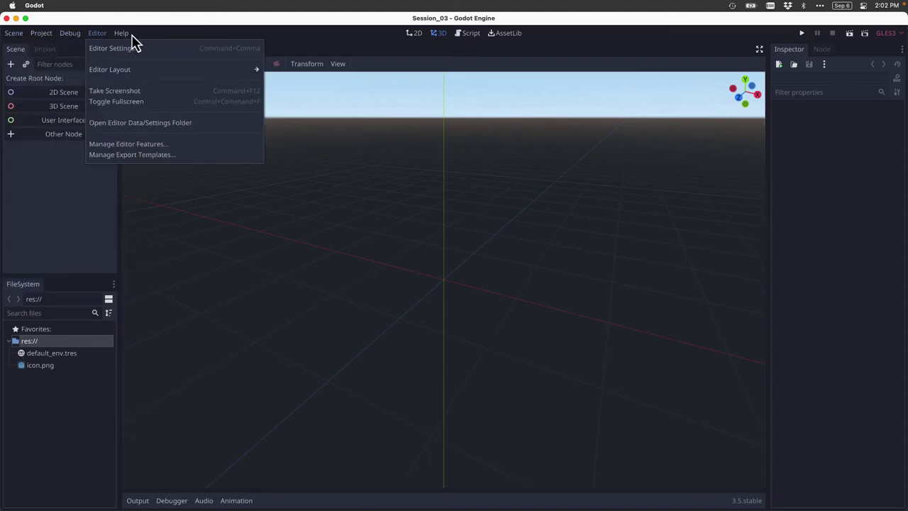
mouse_move(132, 37)
click(164, 37)
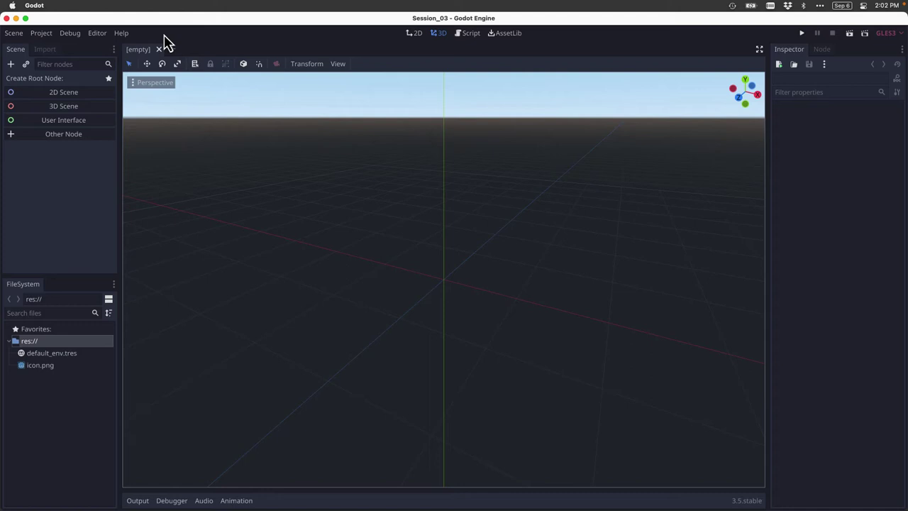
- Quit to the Project List, confirm, and reopen Session_03 from Local Projects
click(41, 34)
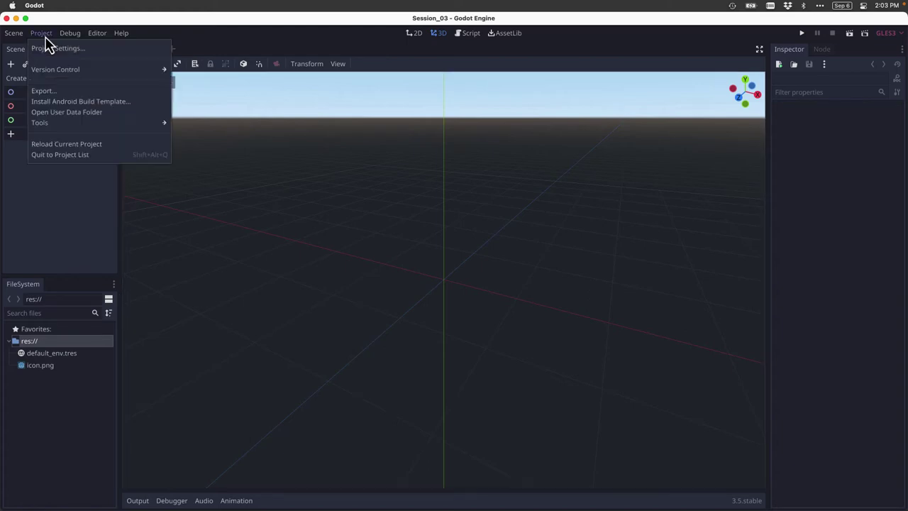
click(68, 154)
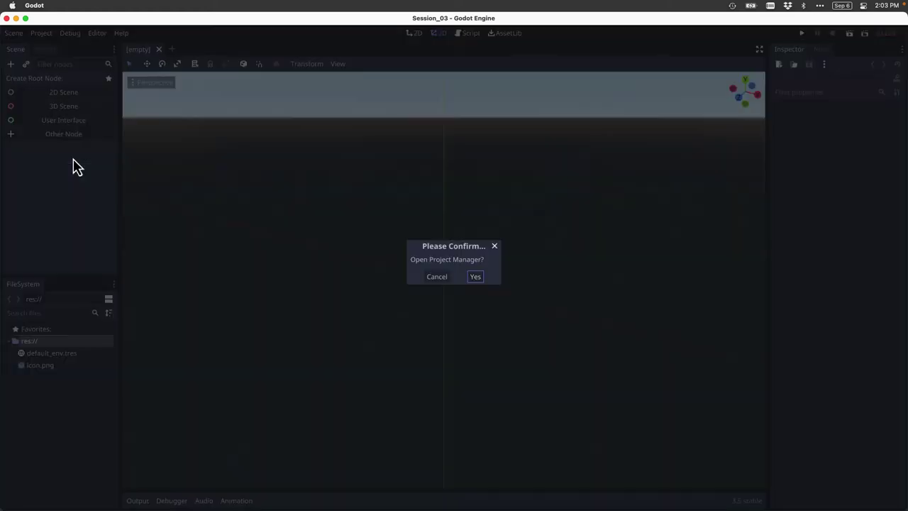
click(475, 277)
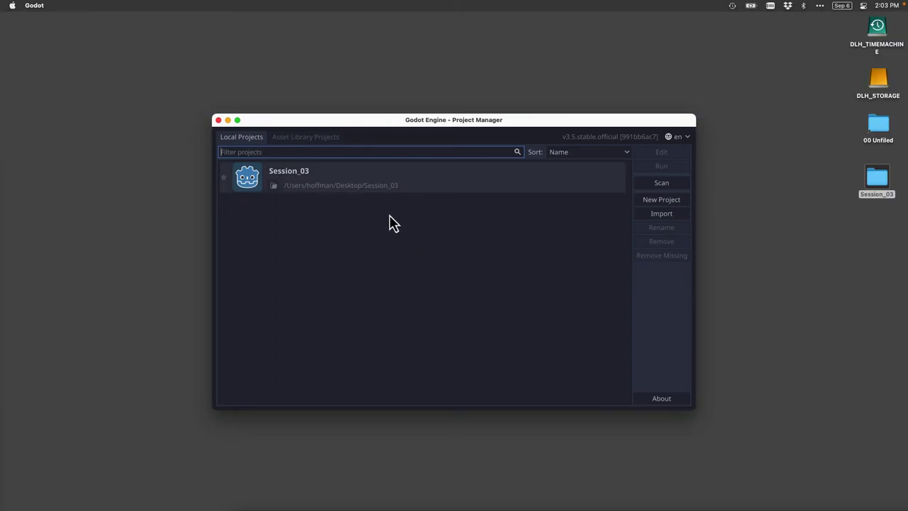
click(353, 193)
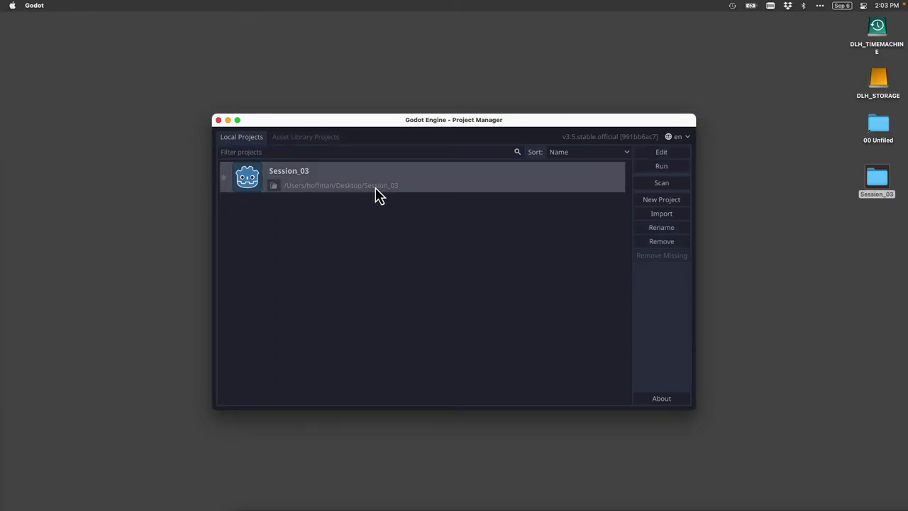
double_click(376, 195)
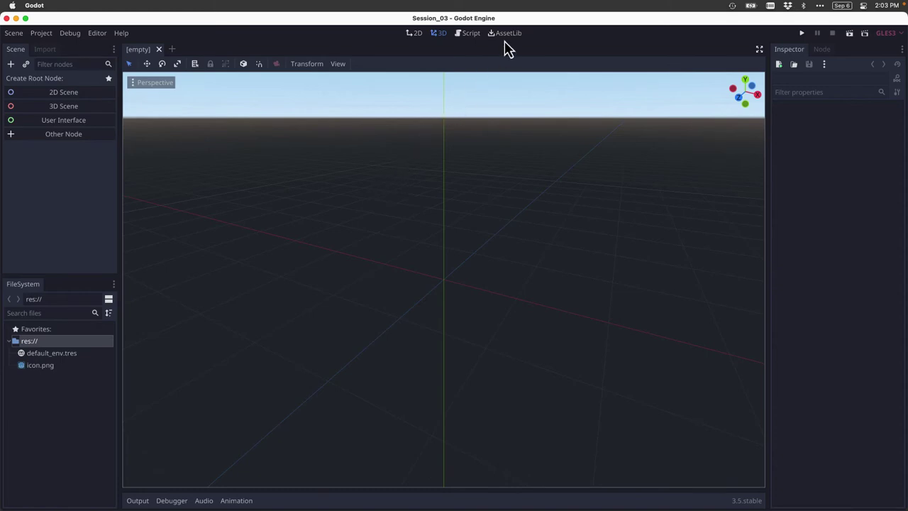
- Switch through the 2D, 3D, Script and AssetLib workspaces, ending on 3D
click(412, 34)
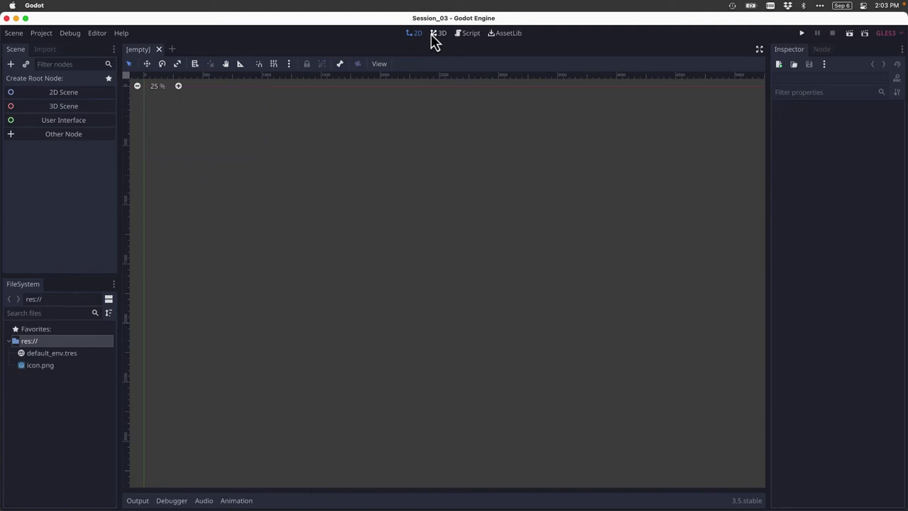
click(440, 37)
click(468, 38)
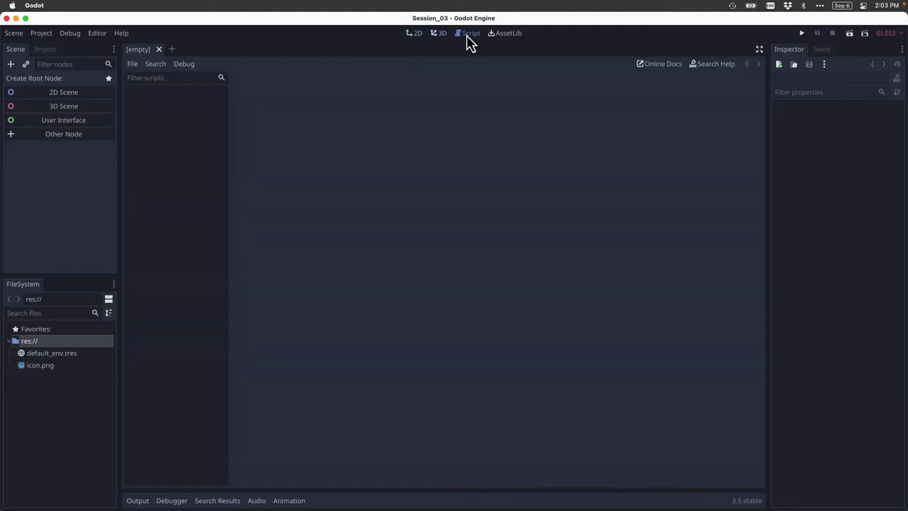
click(506, 35)
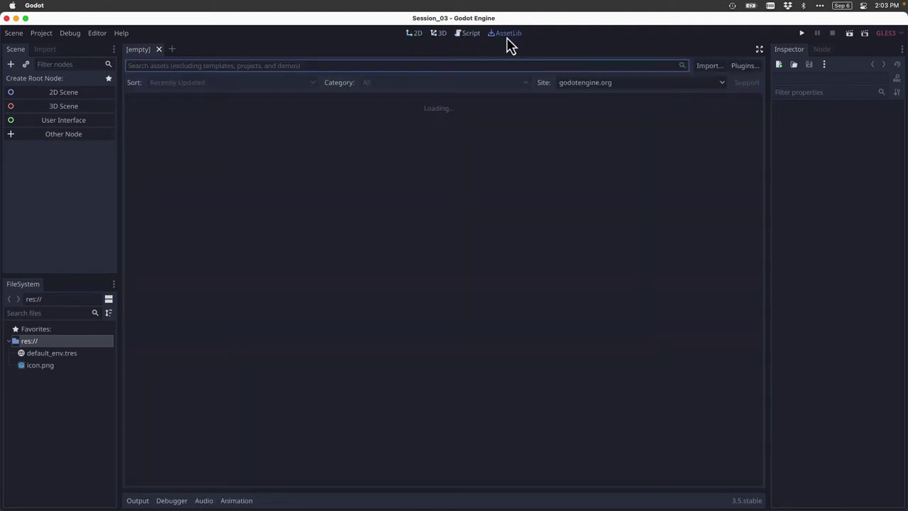
click(436, 37)
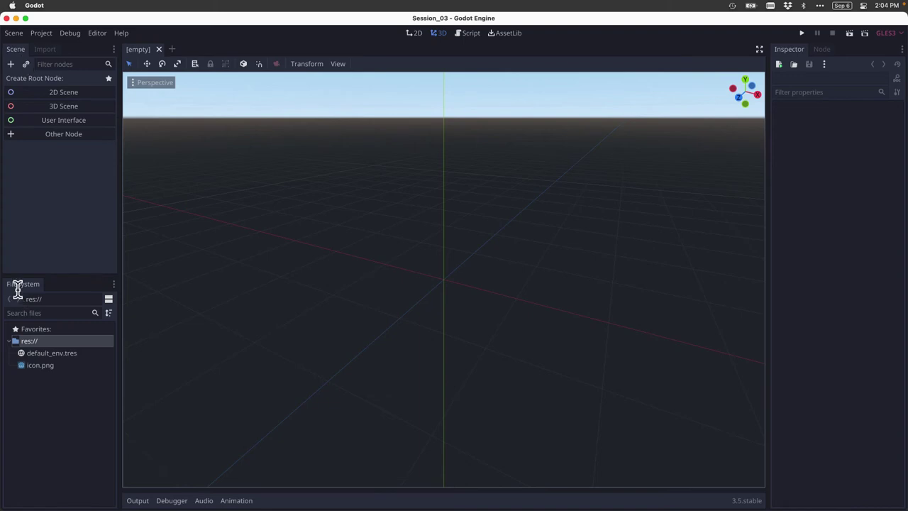
- Select default_env.tres, icon.png and res://, then compare the Node and Inspector tabs
click(35, 354)
click(31, 363)
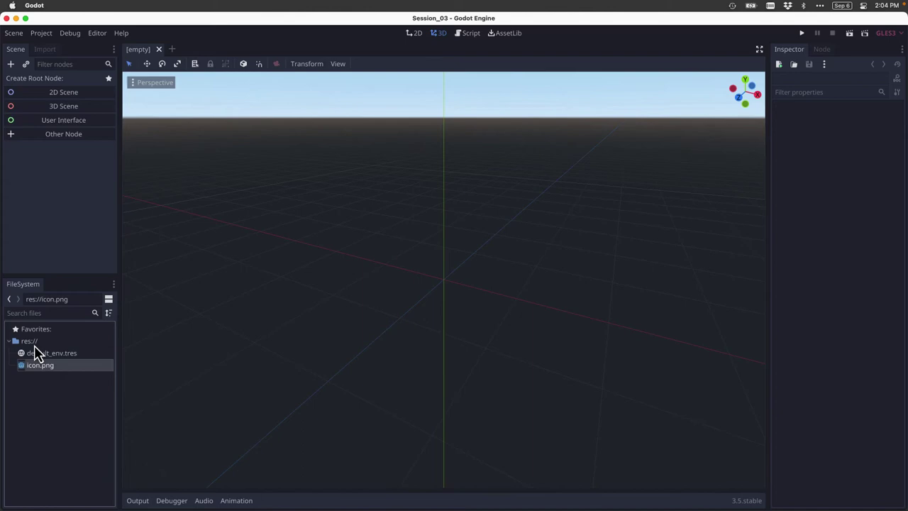
click(32, 343)
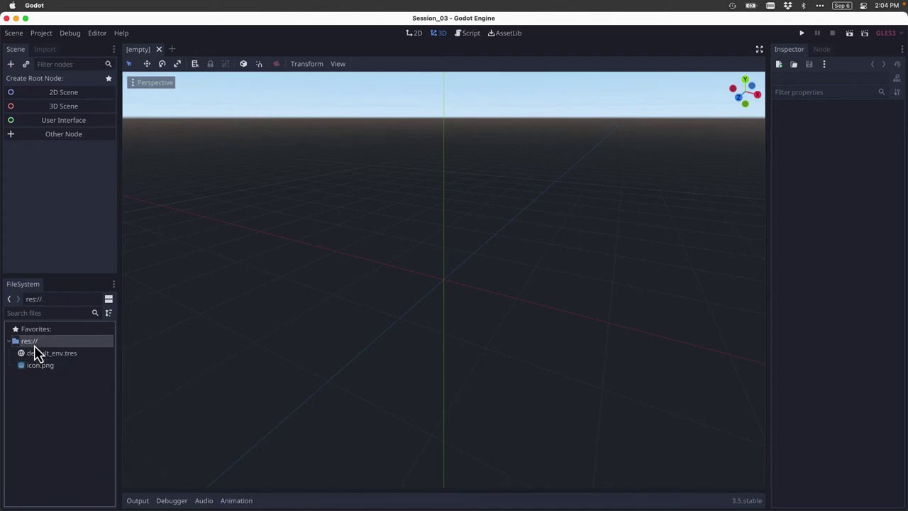
click(821, 51)
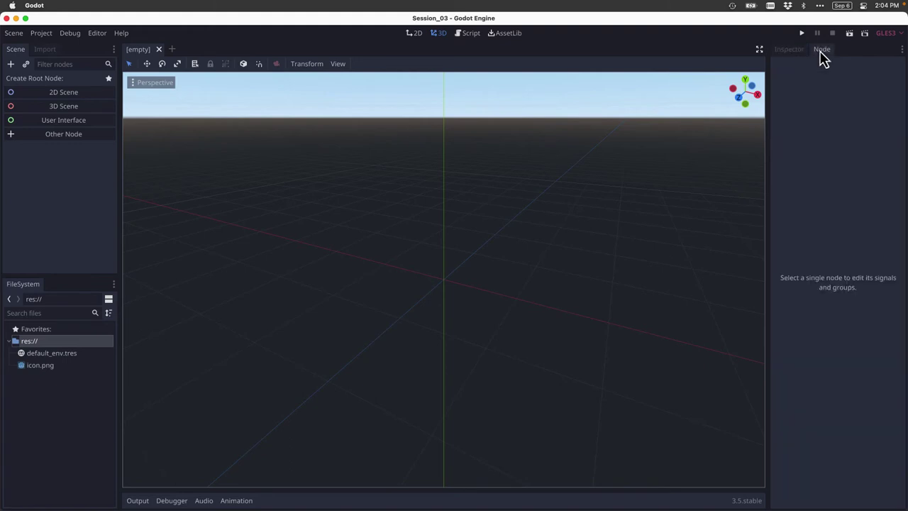
click(791, 51)
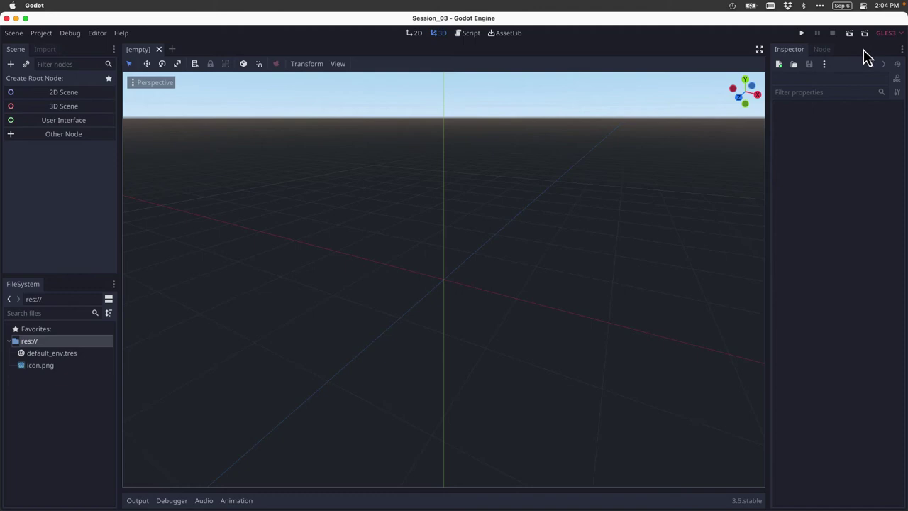
- Move the Node dock to the far left, back right, then below the Inspector
click(902, 51)
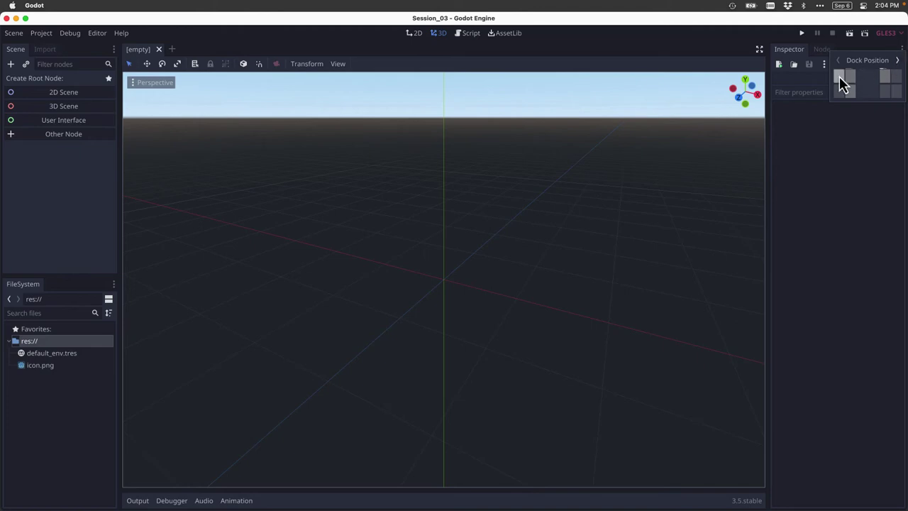
click(823, 49)
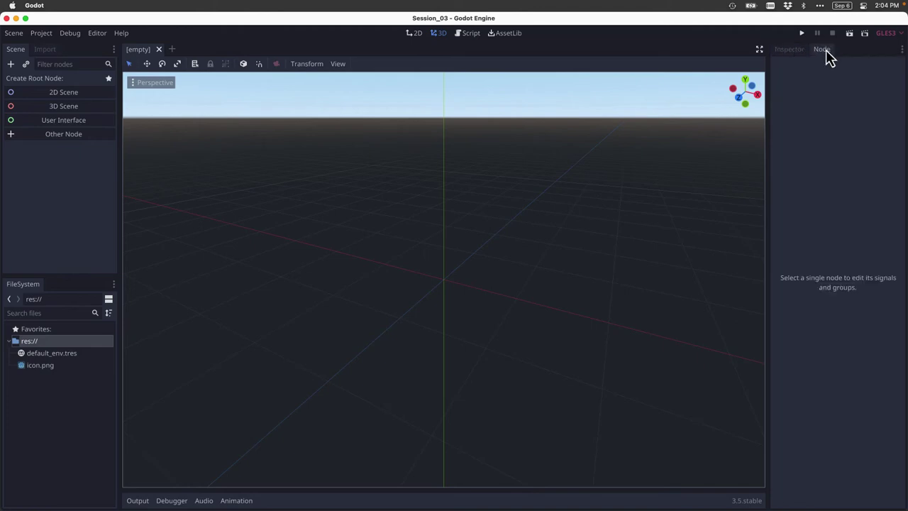
click(902, 52)
click(840, 80)
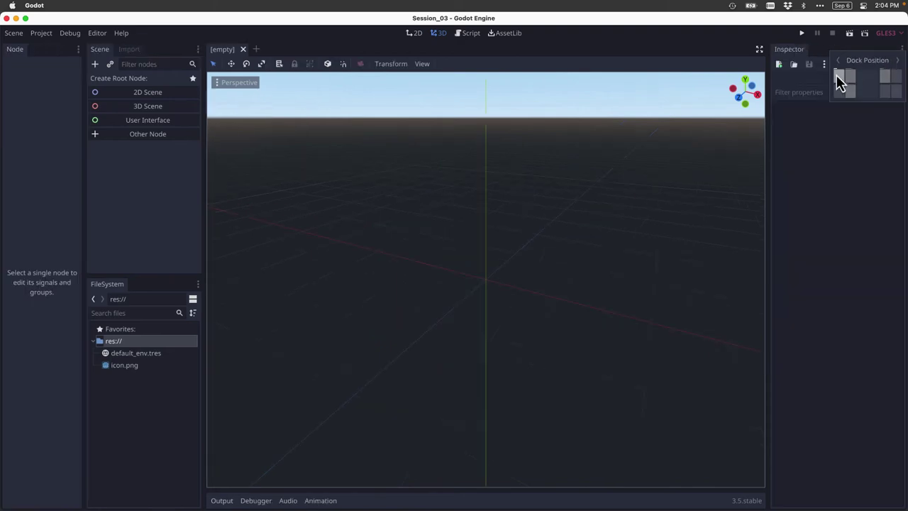
click(78, 50)
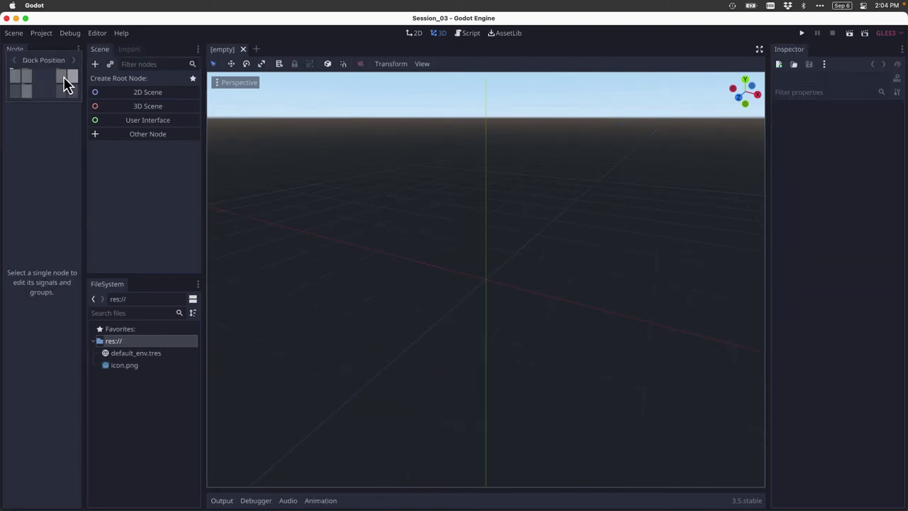
click(63, 83)
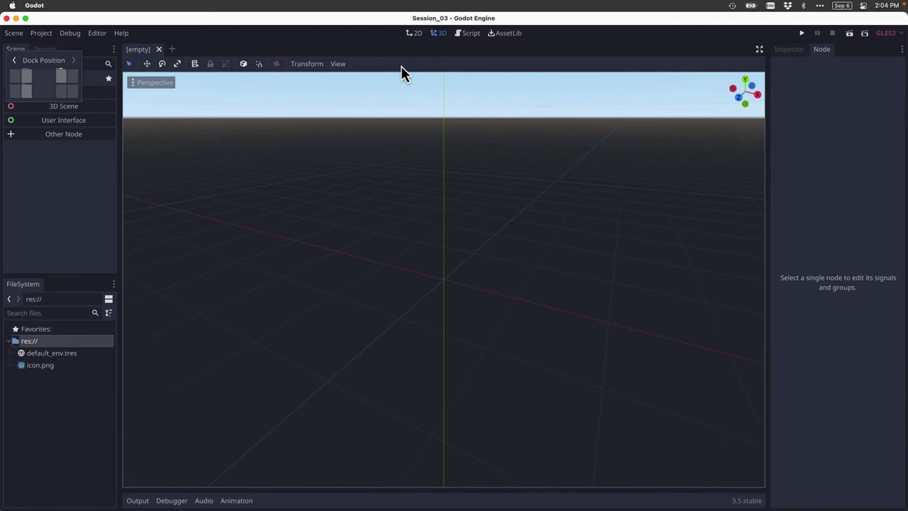
click(902, 52)
click(885, 93)
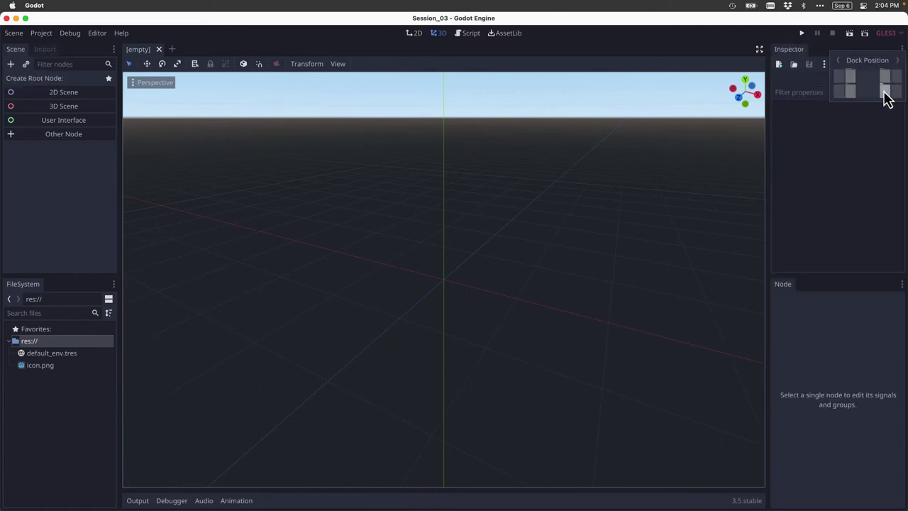
click(840, 330)
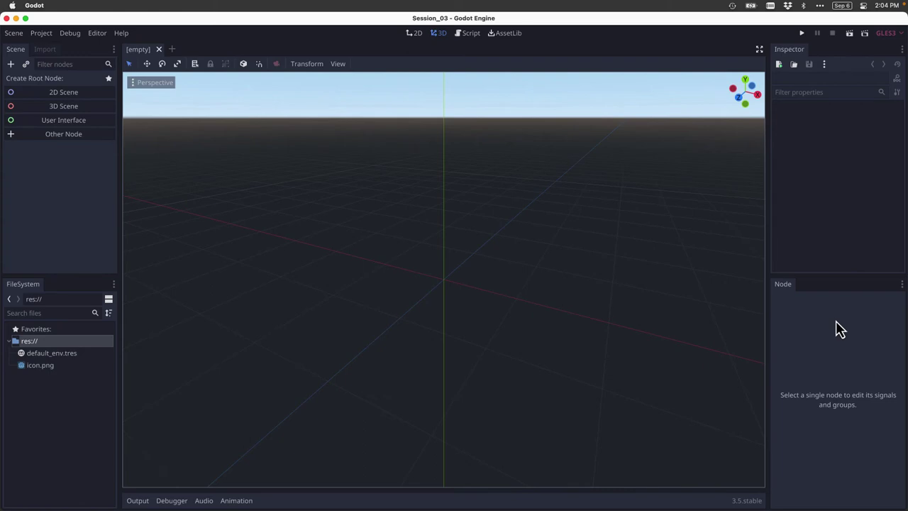
- Toggle the bottom panel between Output and Debugger, finishing on the Output log
click(137, 501)
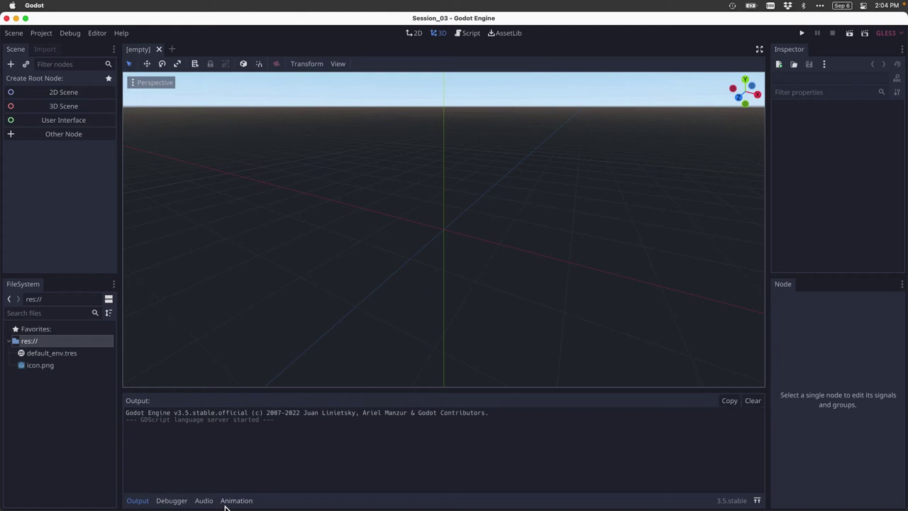
click(174, 504)
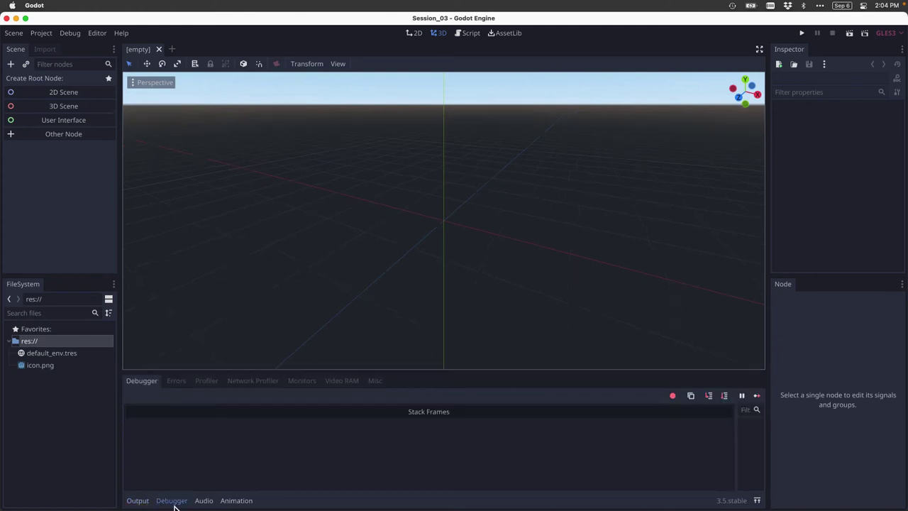
click(140, 502)
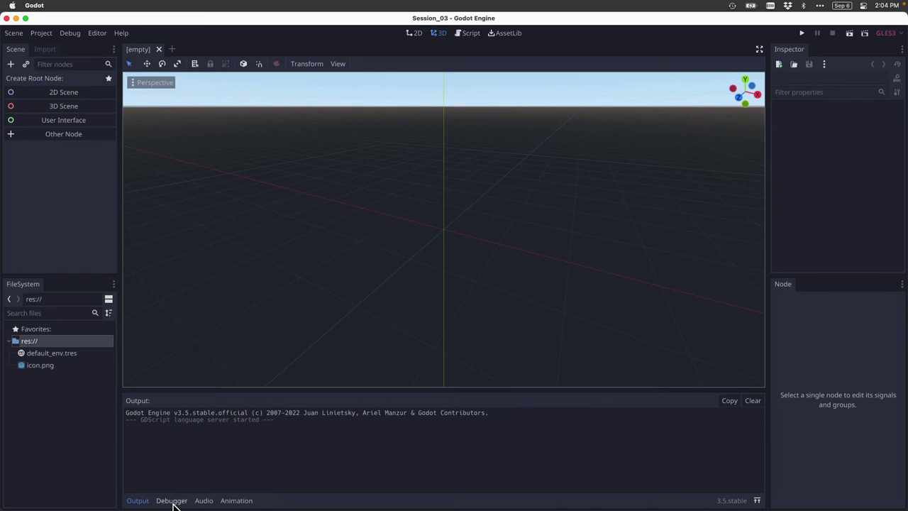
click(173, 503)
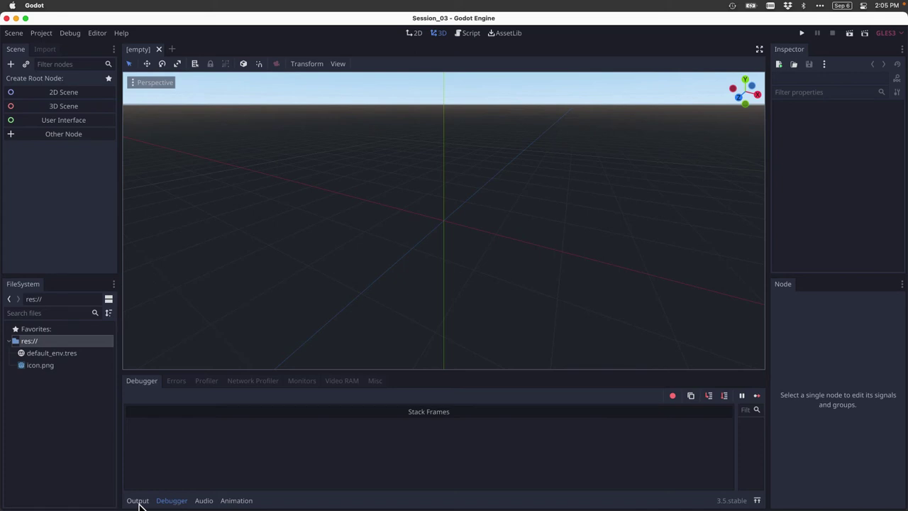
click(139, 501)
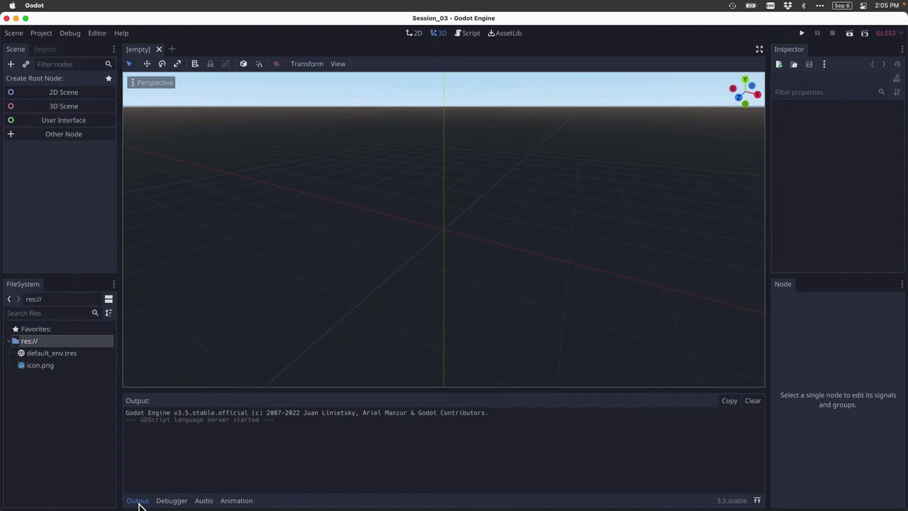
- Apply the Default editor layout twice, putting the Node dock back beside the Inspector
click(98, 34)
mouse_move(112, 76)
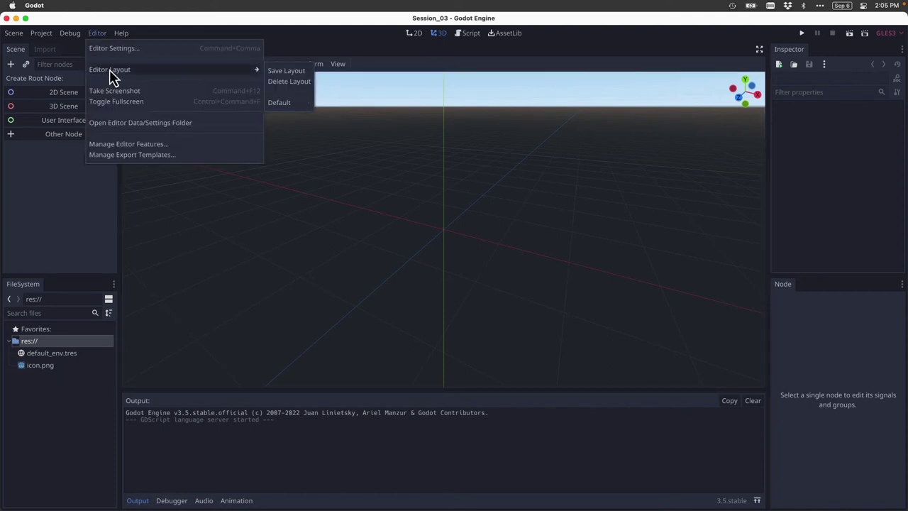
click(280, 103)
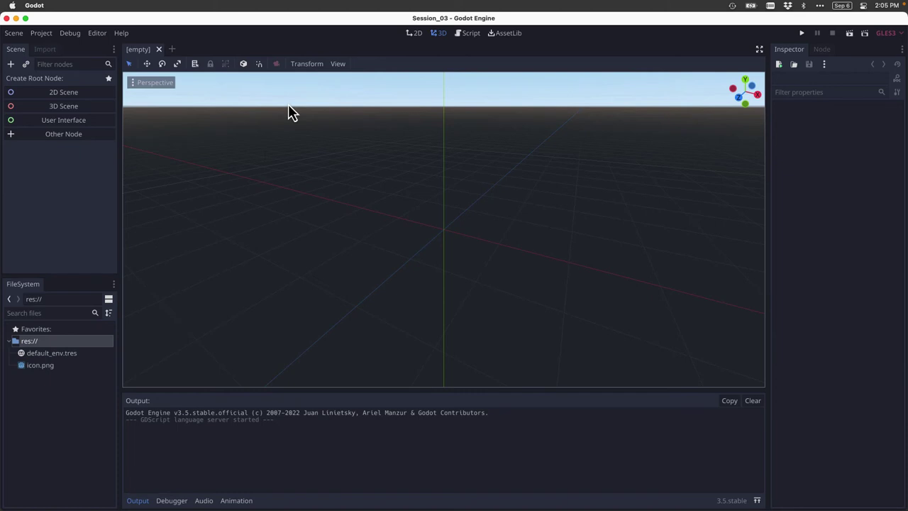
click(97, 32)
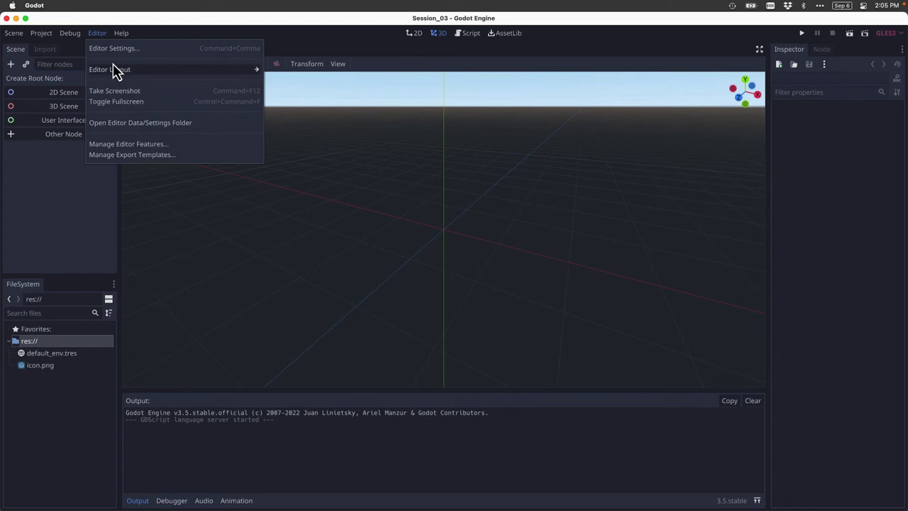
mouse_move(162, 76)
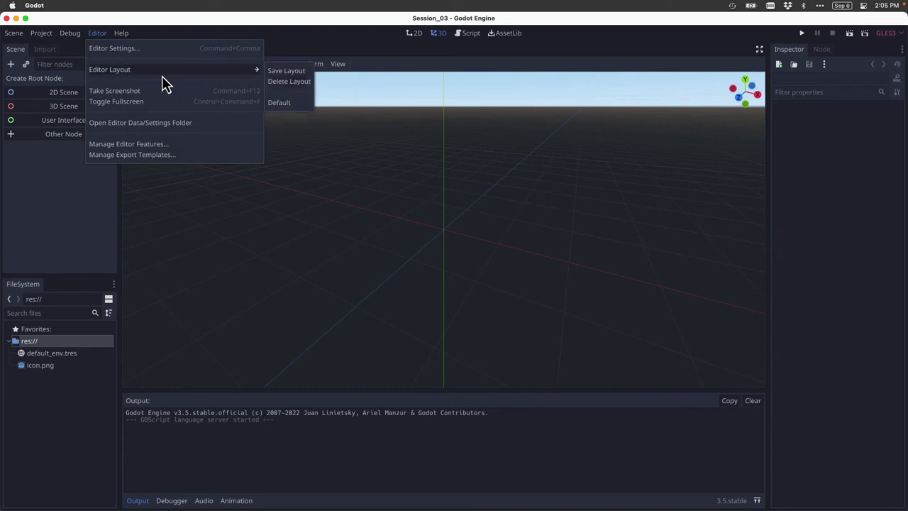
click(283, 105)
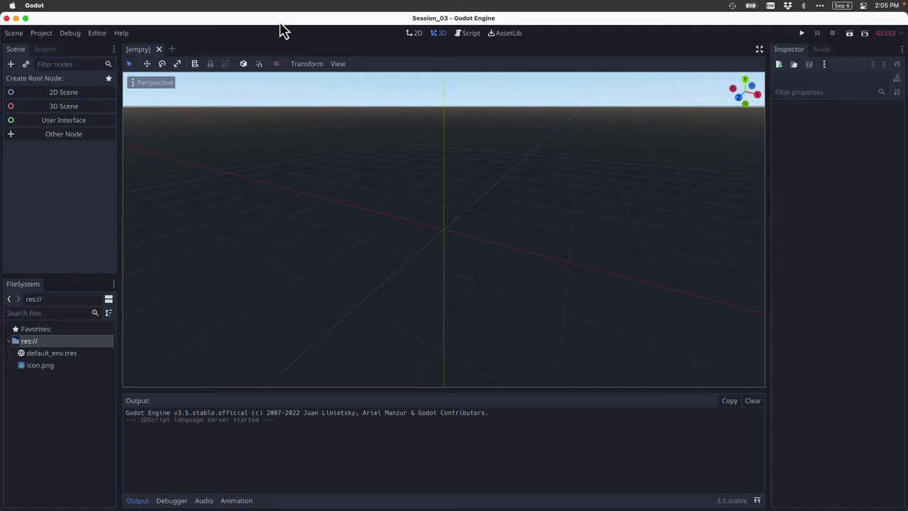
- Switch to the 2D workspace, pan the canvas, and zoom in and out, ending at 8.8%
click(415, 34)
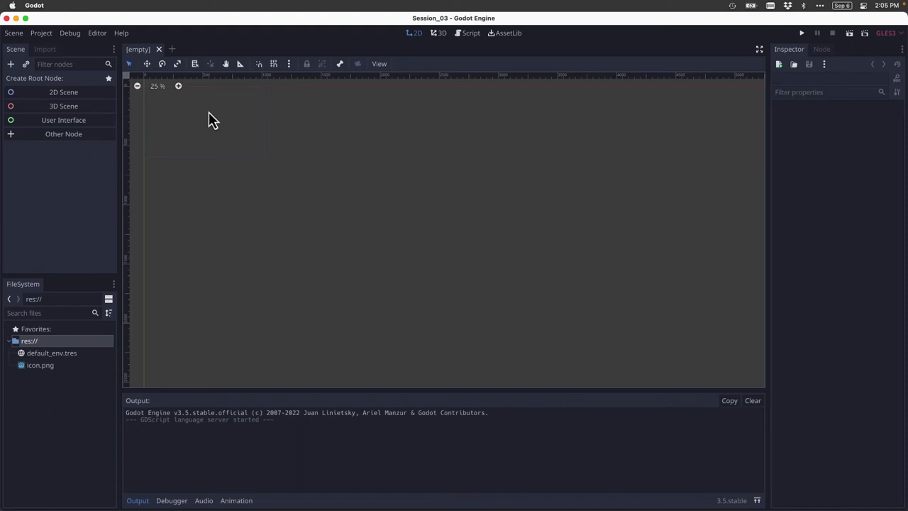
middle_drag(196, 126, 316, 211)
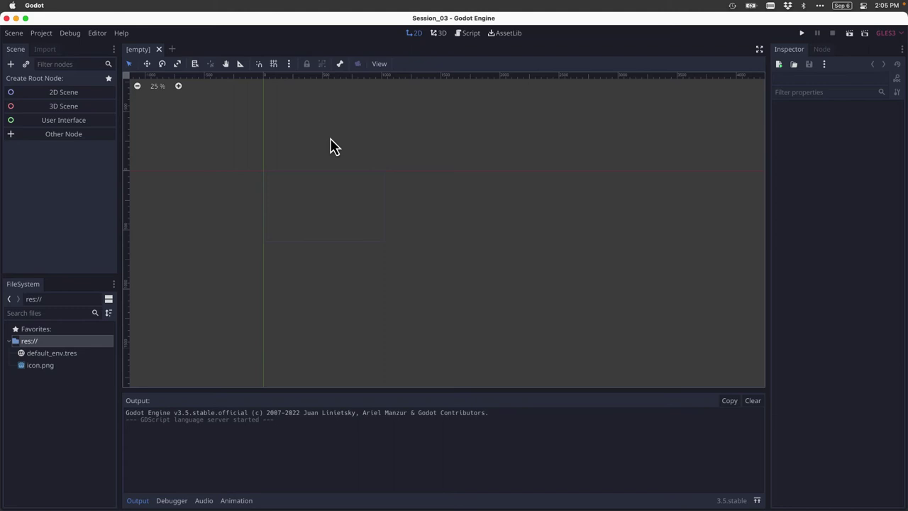
click(178, 86)
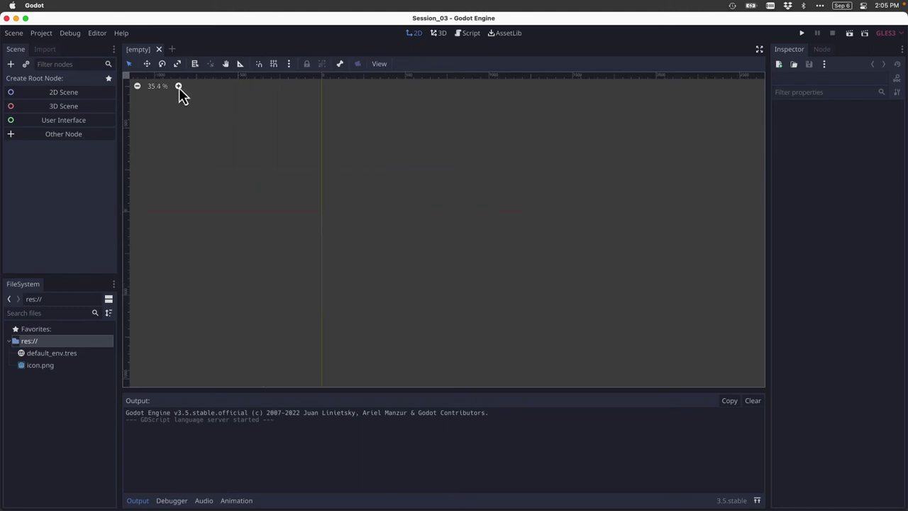
click(178, 86)
click(137, 86)
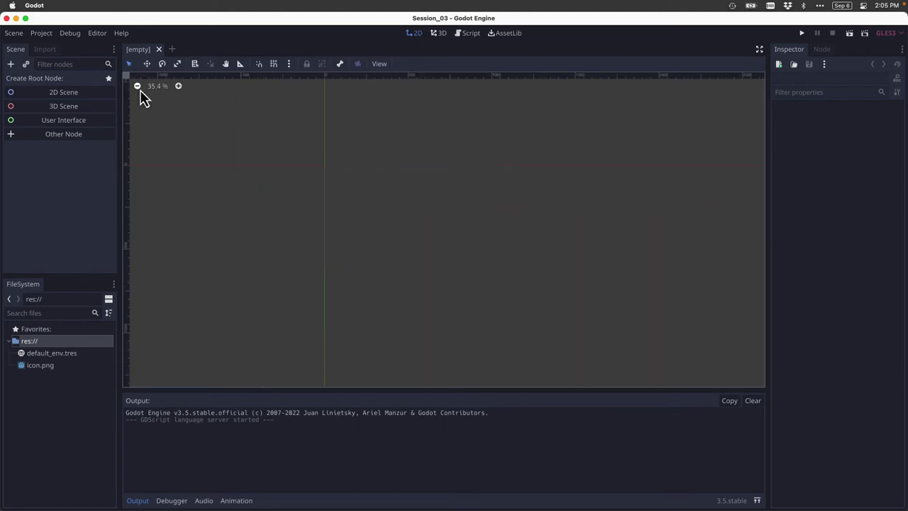
click(137, 86)
click(178, 85)
click(137, 86)
click(137, 86)
click(137, 88)
click(138, 88)
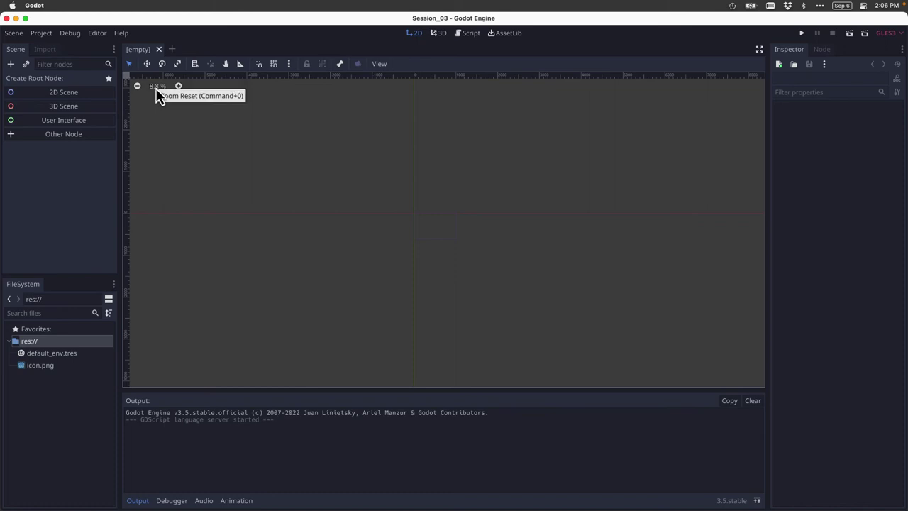
- Reset the 2D canvas zoom to 100% and pan the view around
click(156, 89)
scroll(233, 158, left, 2)
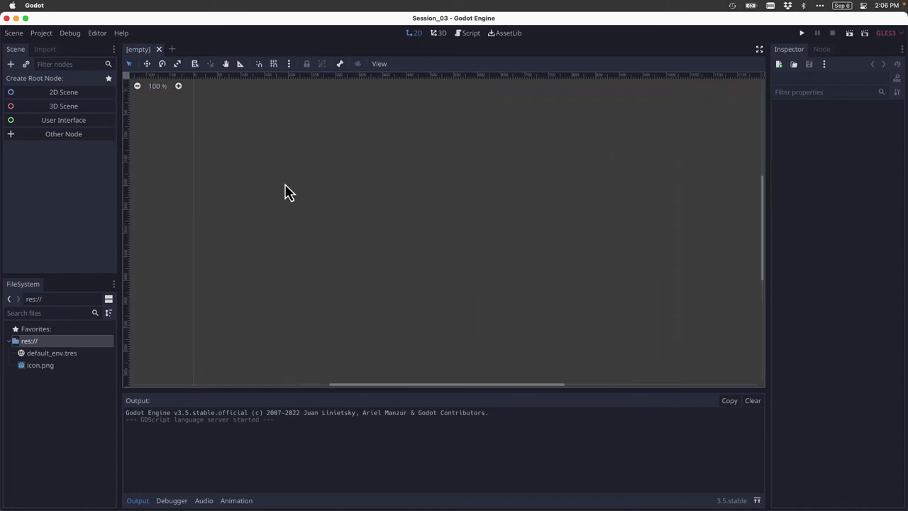
scroll(268, 190, up, 1)
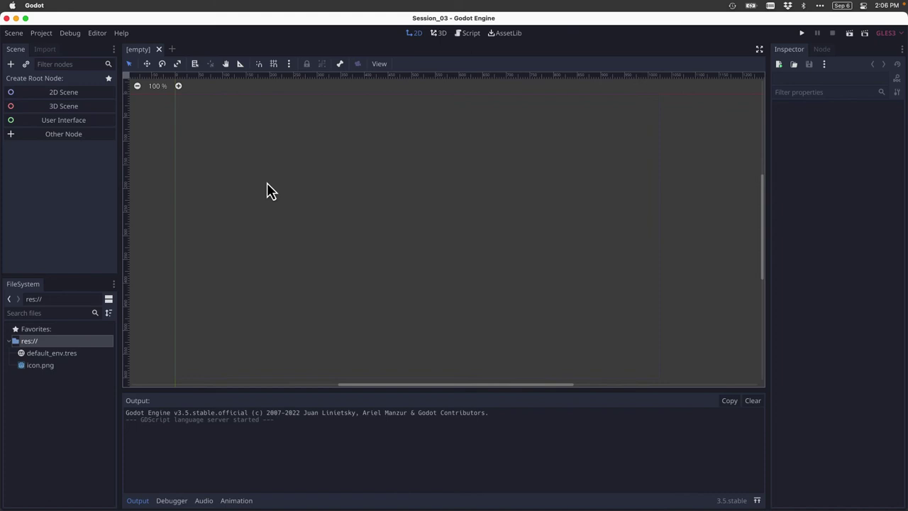
middle_drag(267, 185, 312, 183)
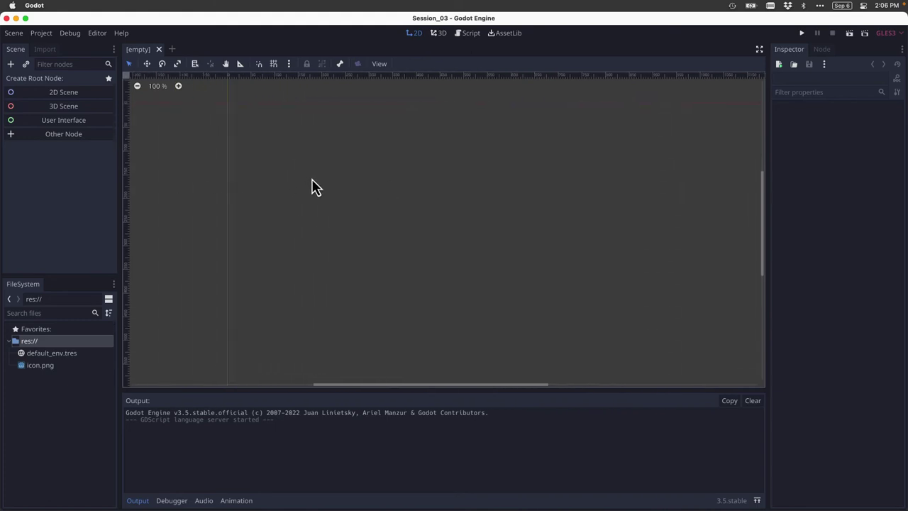
- Zoom out to 35.4%, back in to 50%, then settle at 70.7% showing the 1024 x 600 frame
click(137, 86)
click(137, 86)
click(137, 85)
scroll(293, 199, left, 1)
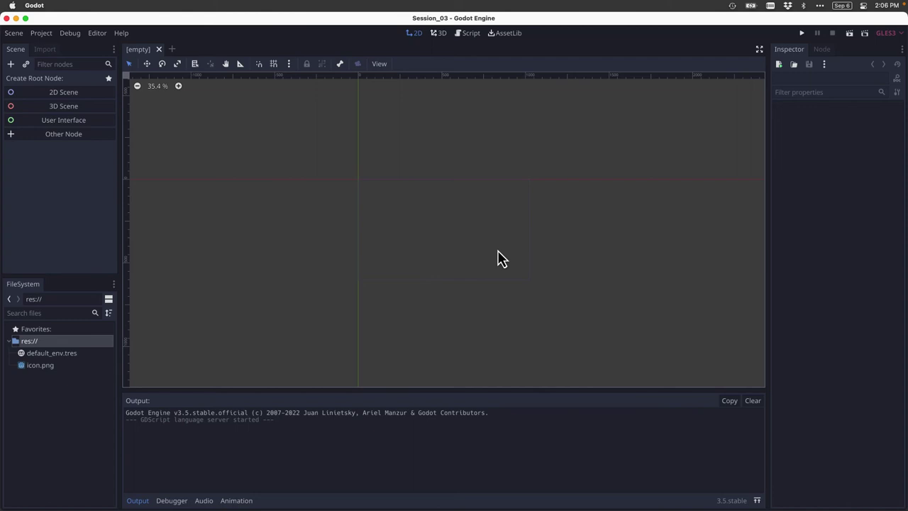
click(178, 86)
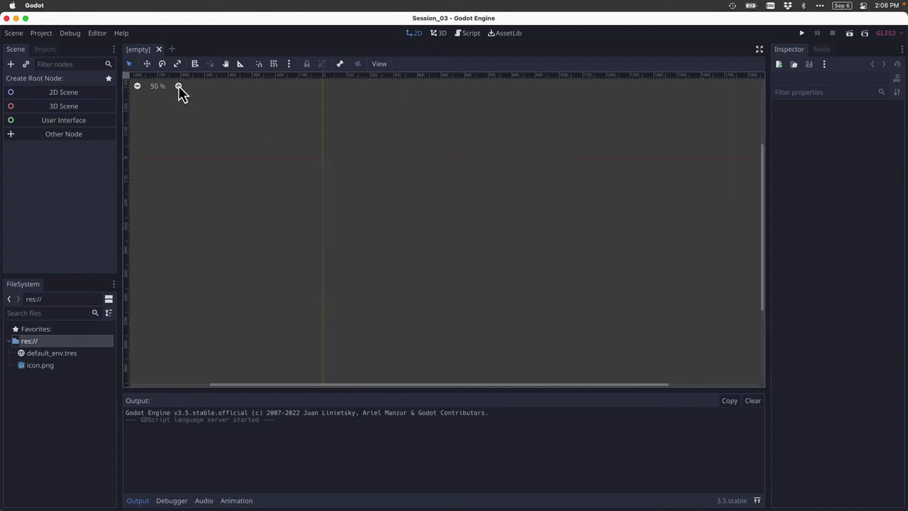
scroll(369, 215, right, 2)
mouse_move(328, 219)
middle_down()
mouse_move(294, 196)
mouse_move(361, 219)
mouse_move(306, 221)
mouse_move(319, 219)
middle_up()
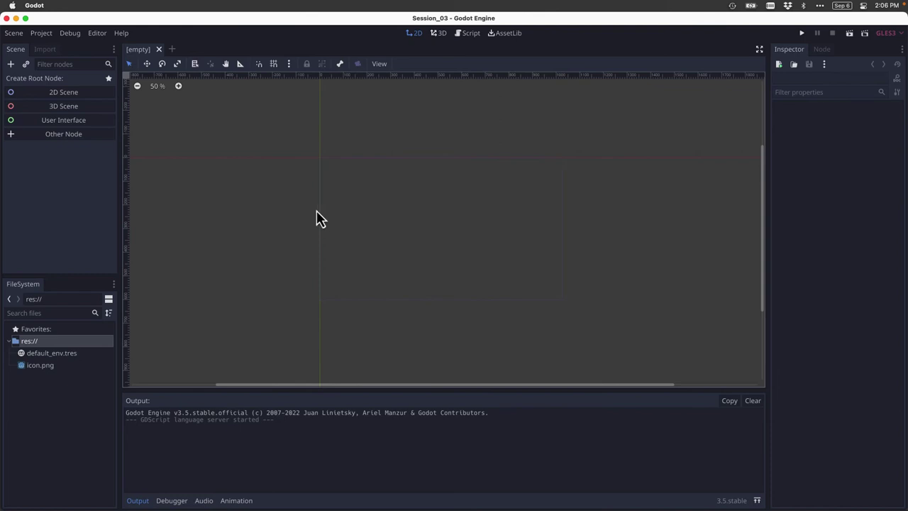
scroll(157, 89, up, 1)
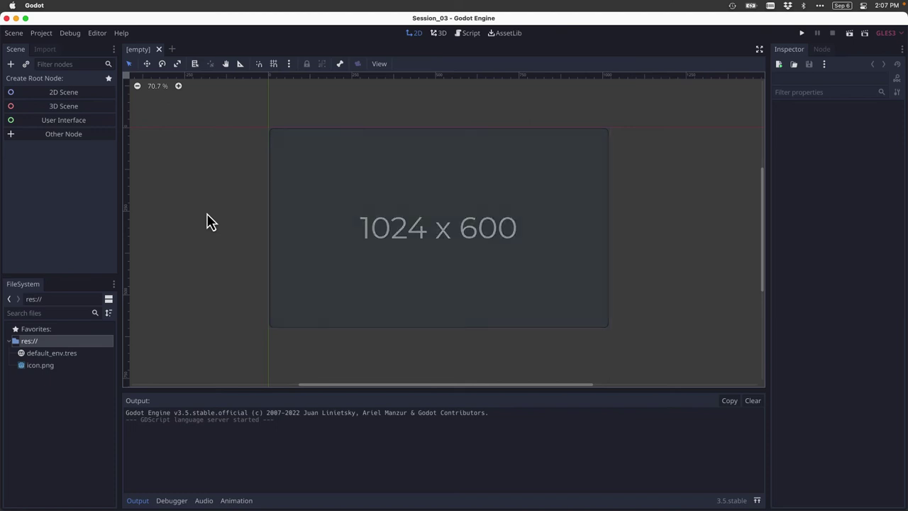
- Open Project Settings for Session_03 from the Project menu, landing on the General tab
click(40, 40)
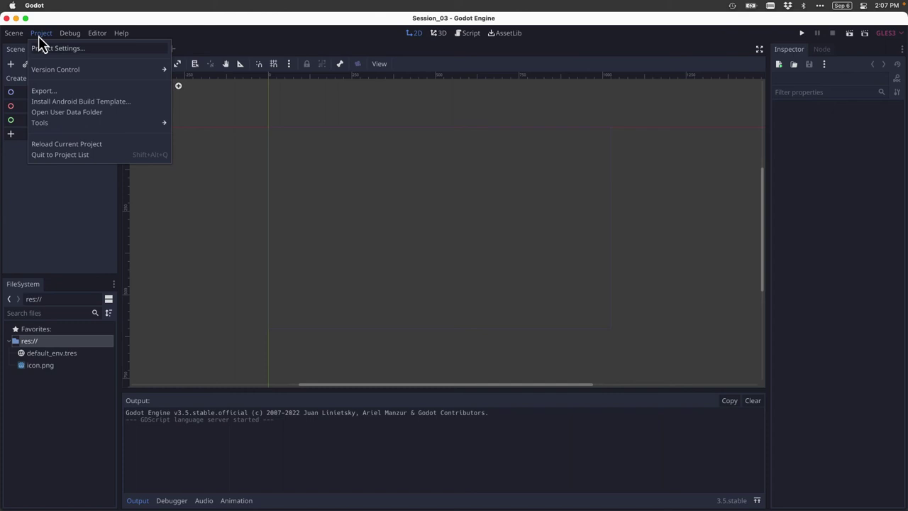
click(60, 49)
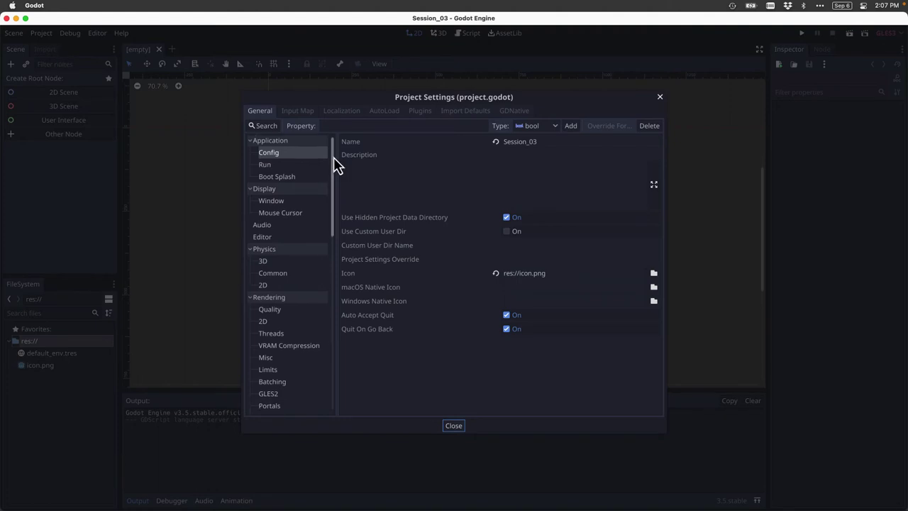
drag(334, 157, 354, 151)
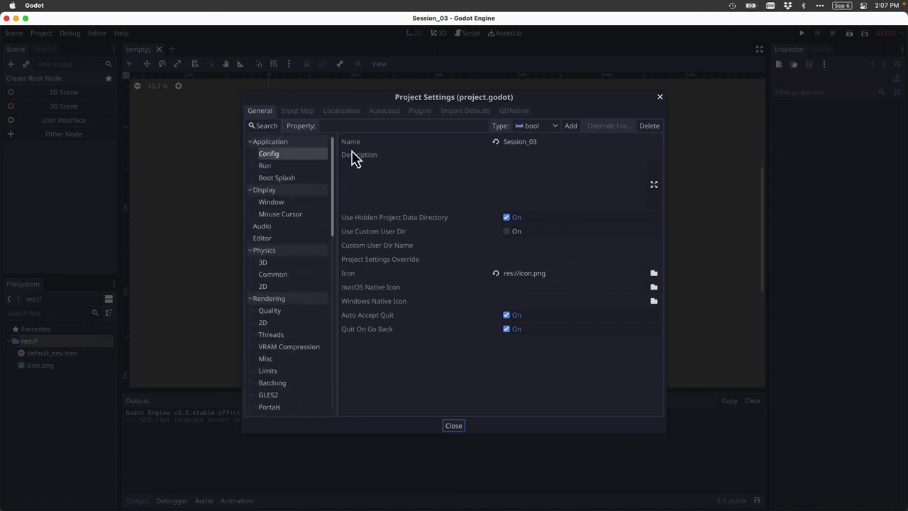
- In Display > Window, raise the width to about 1268, then revert width and height to 1024 x 600
click(285, 207)
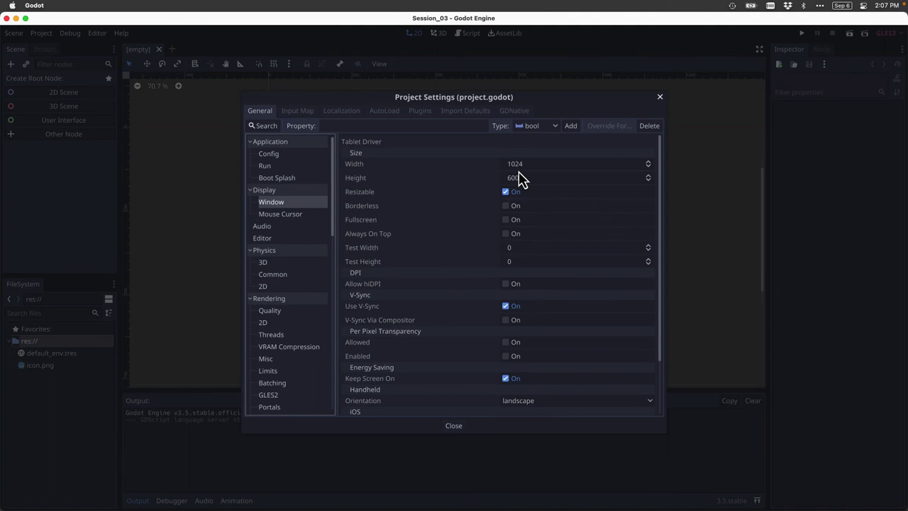
click(647, 161)
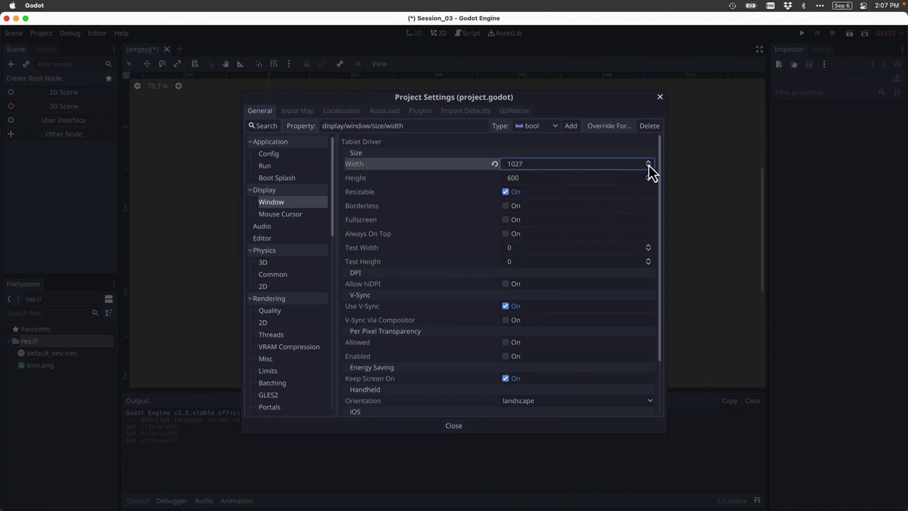
drag(561, 172, 458, 277)
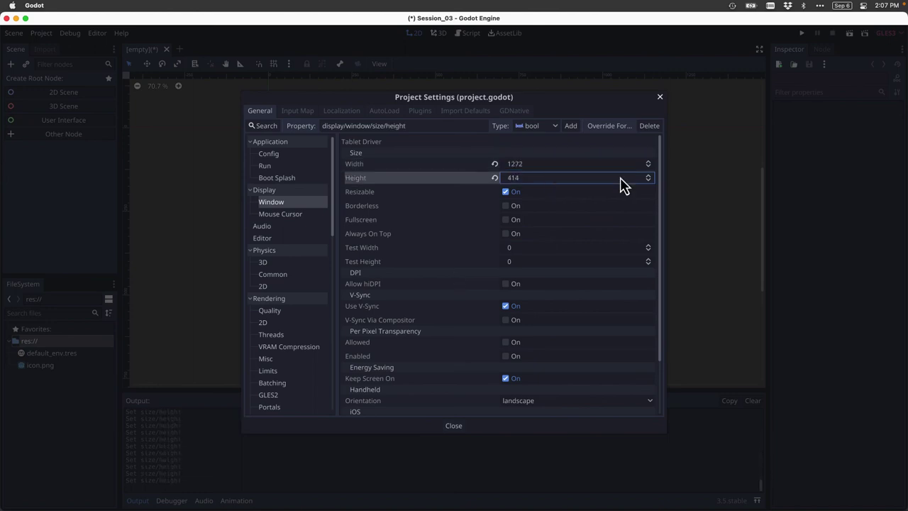
click(495, 178)
click(495, 164)
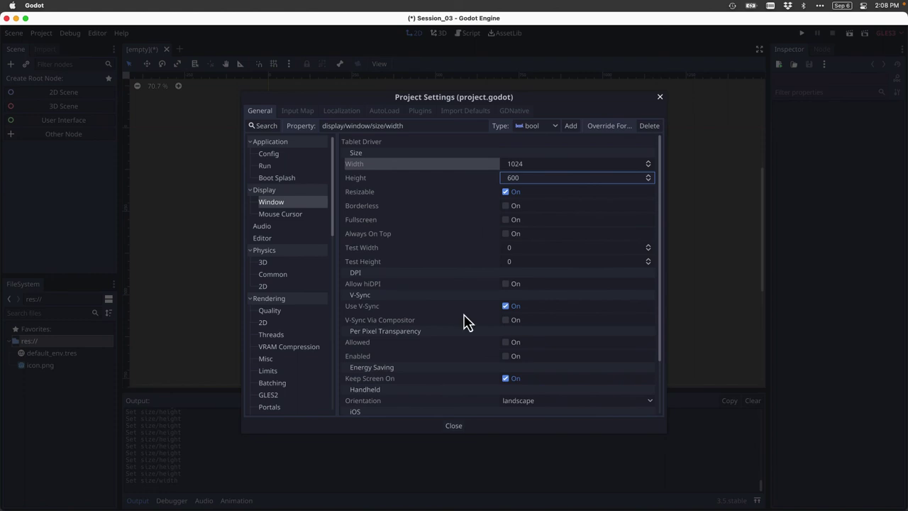
- Close Project Settings and show the Interface > Theme page in Editor Settings
click(453, 427)
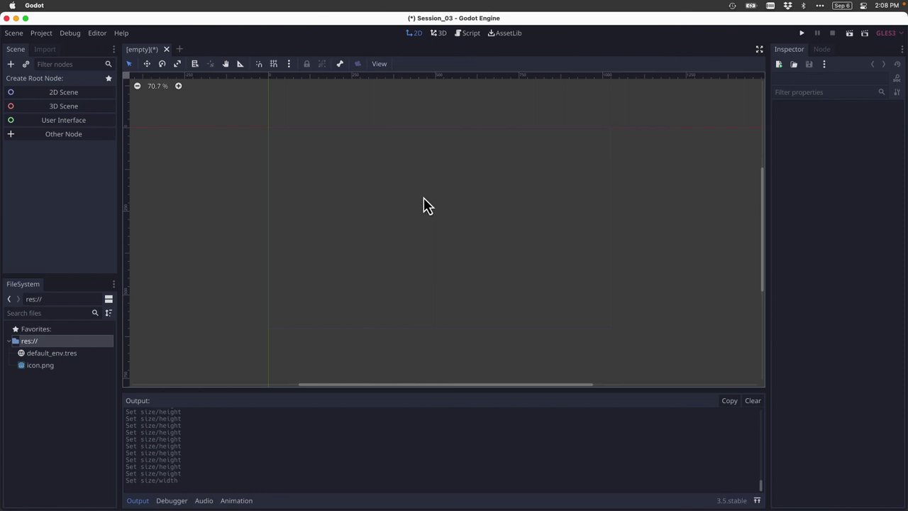
click(97, 33)
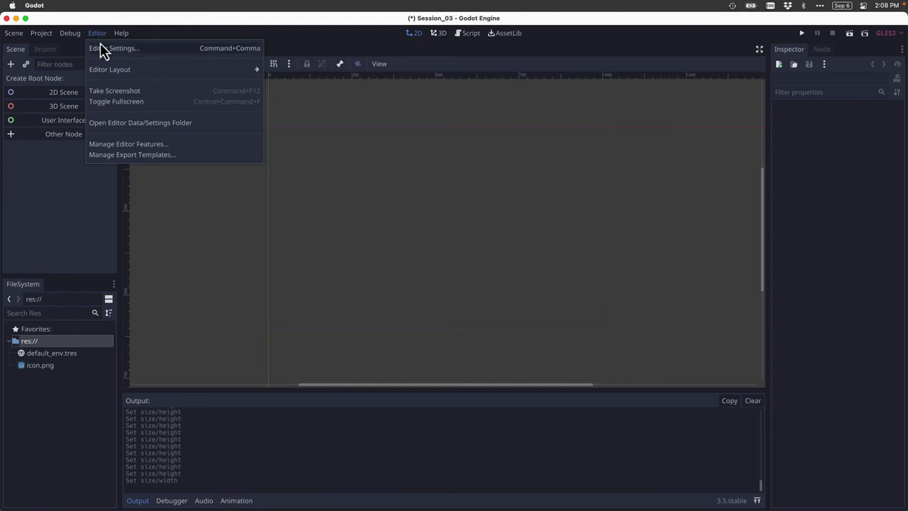
click(103, 49)
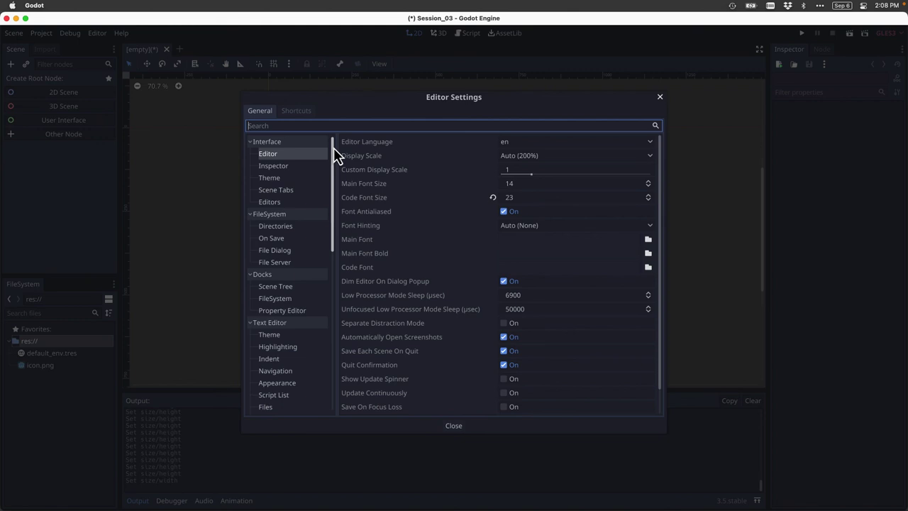
click(269, 179)
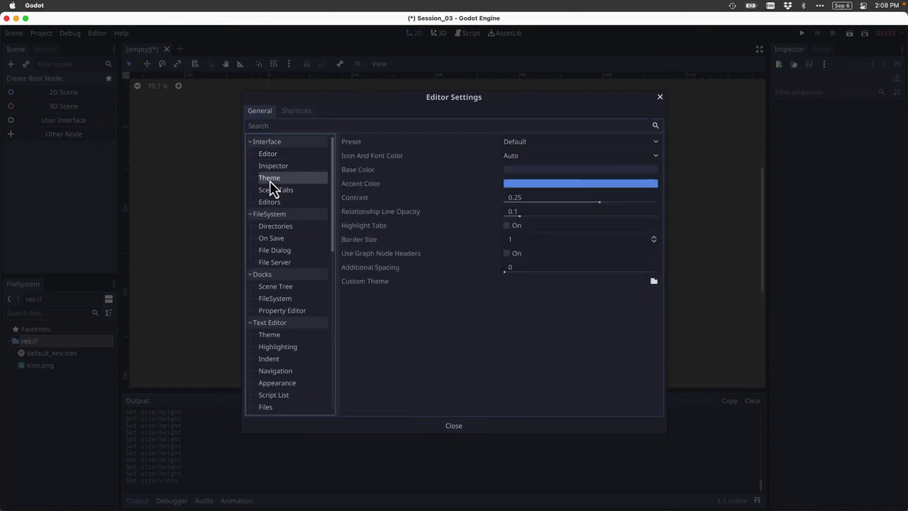
click(526, 146)
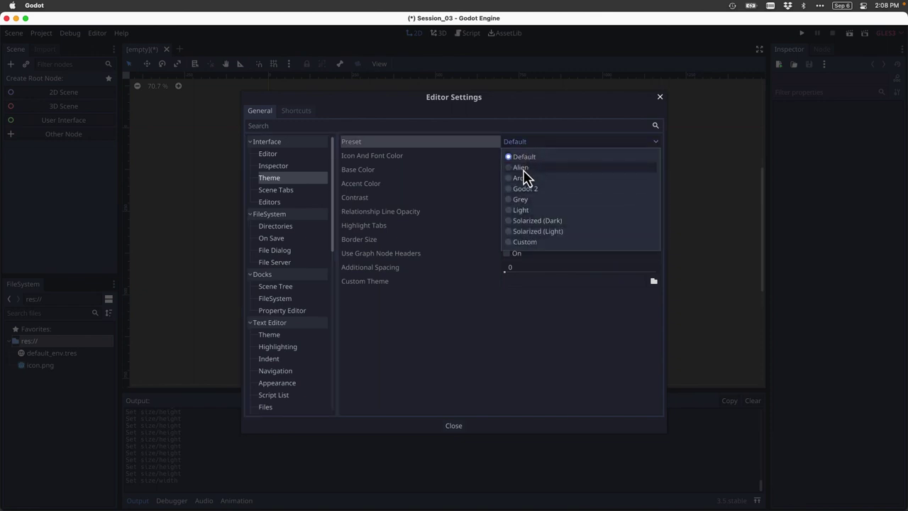
click(522, 168)
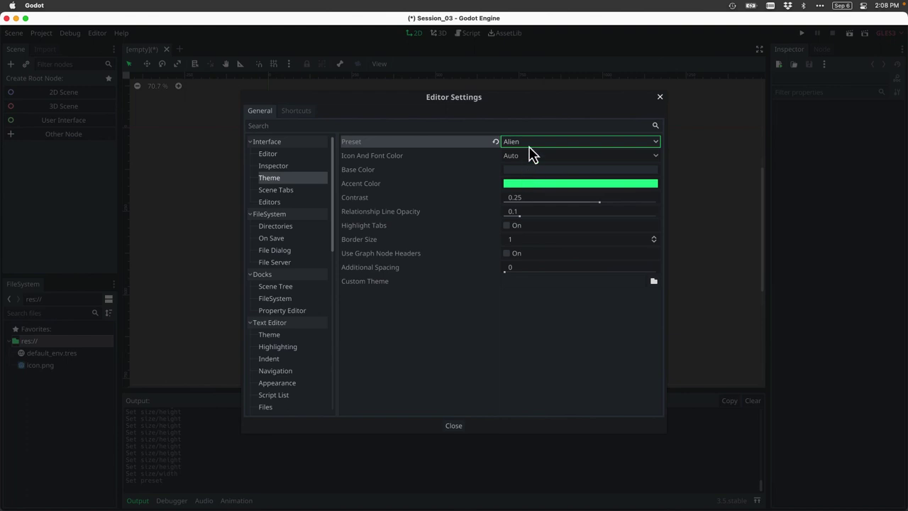
click(529, 146)
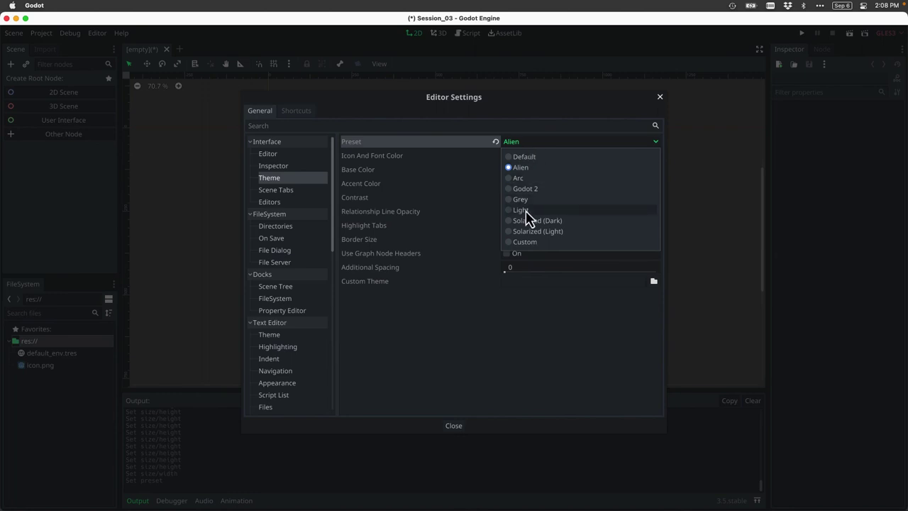
click(525, 210)
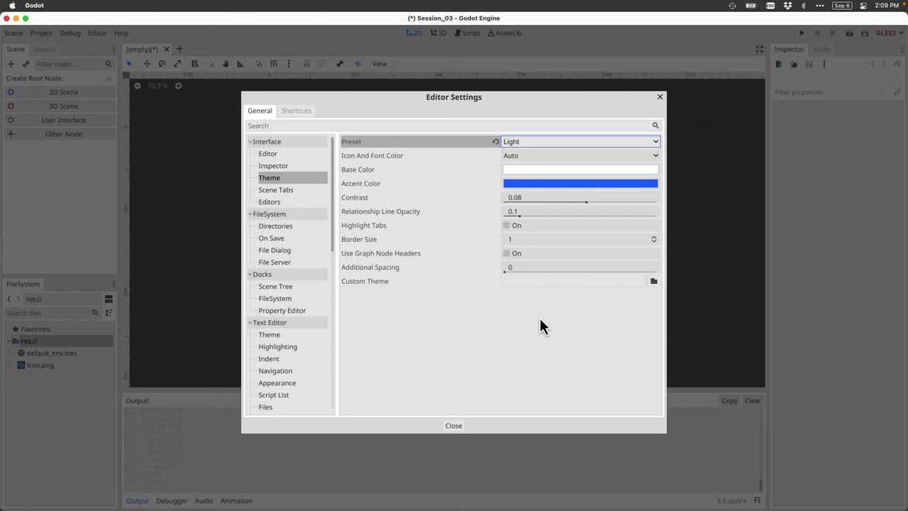
click(536, 146)
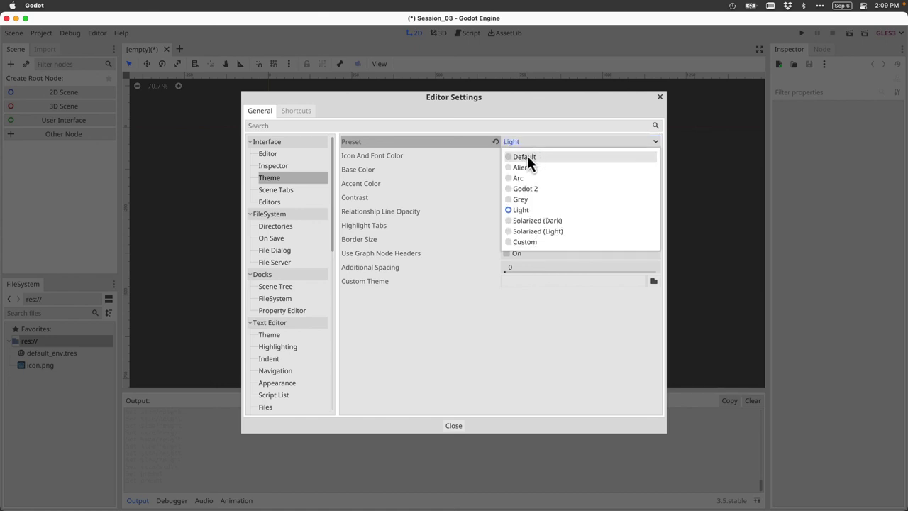
click(525, 156)
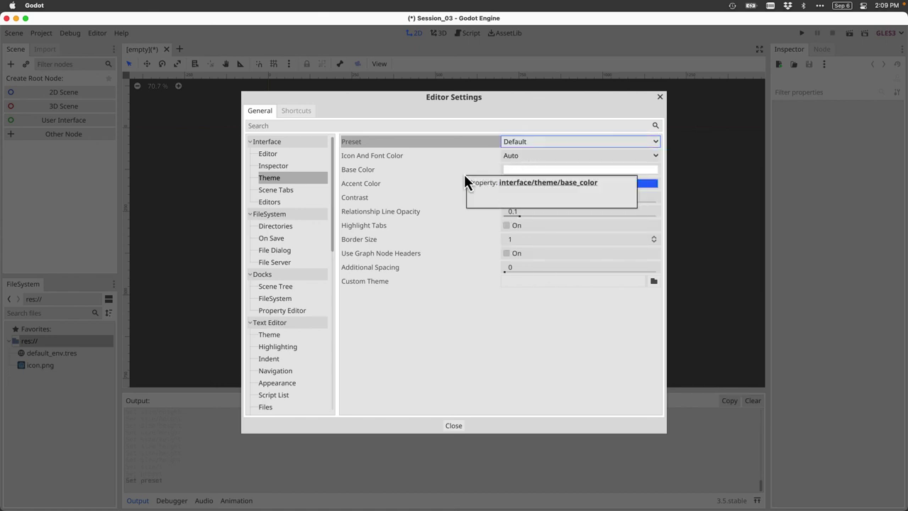